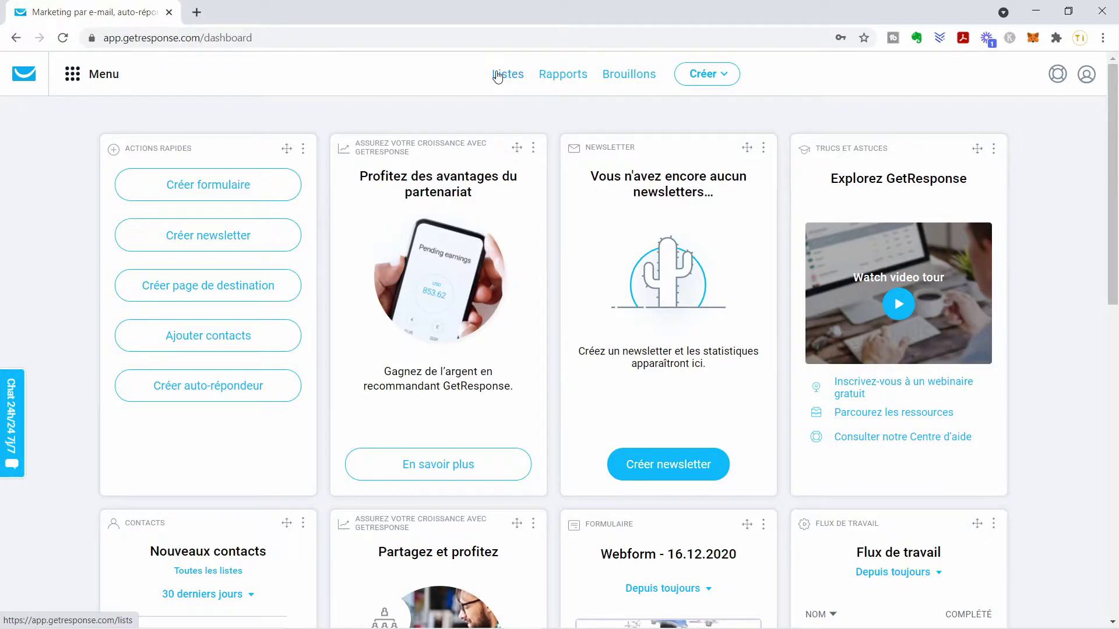
Create a new newsletter and name the message "Test n°1 youtube".
left_click(710, 78)
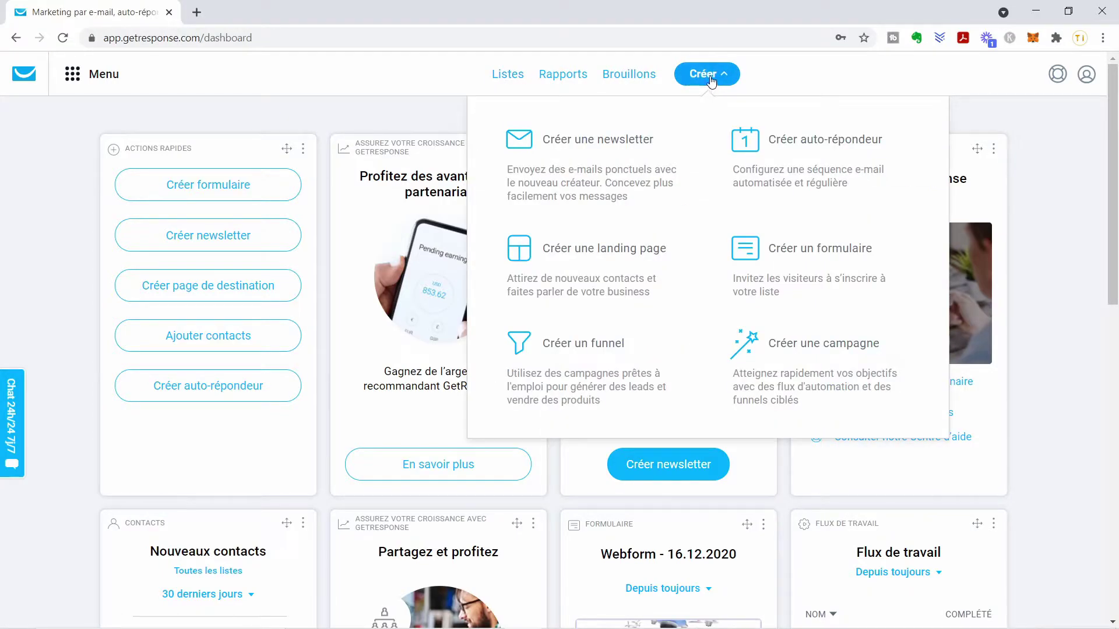
left_click(565, 165)
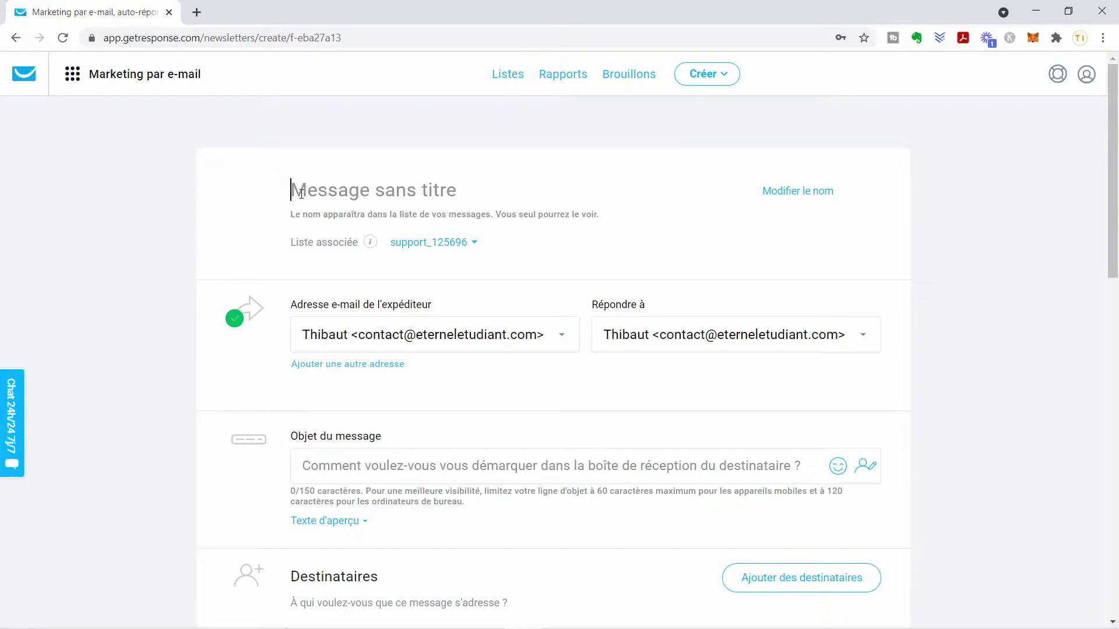
type("Test n°1 youtube")
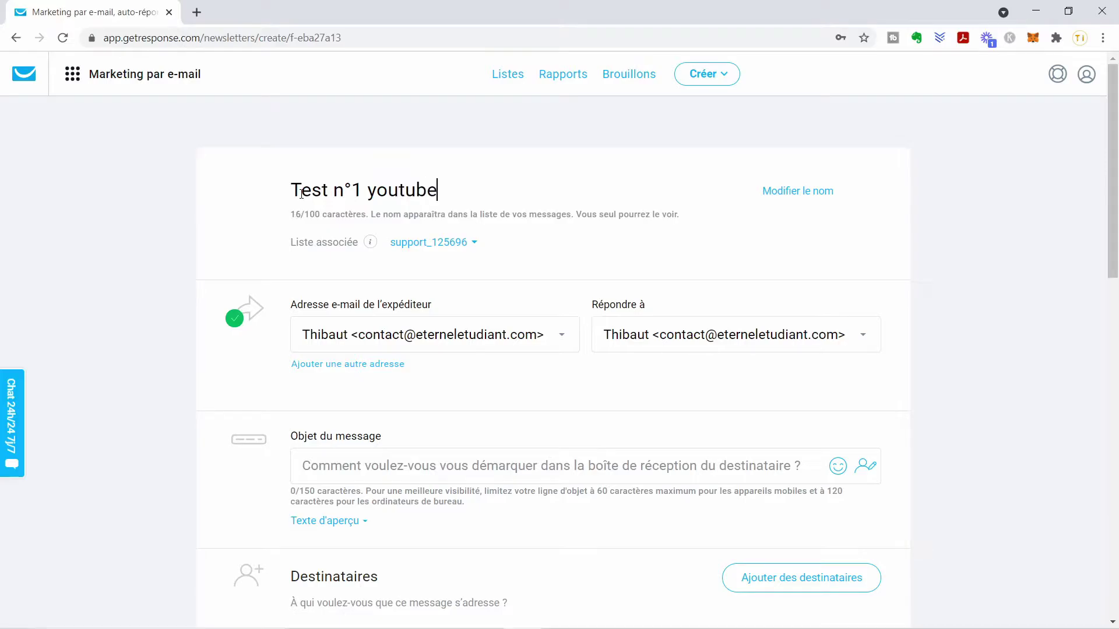
left_click_drag(293, 186, 434, 198)
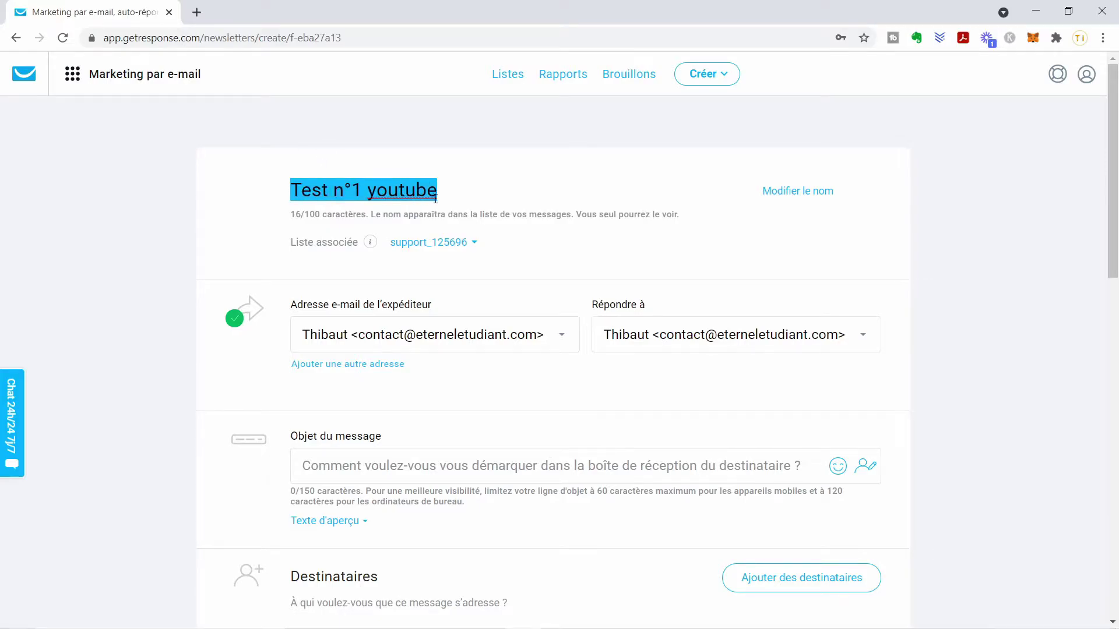
left_click(437, 197)
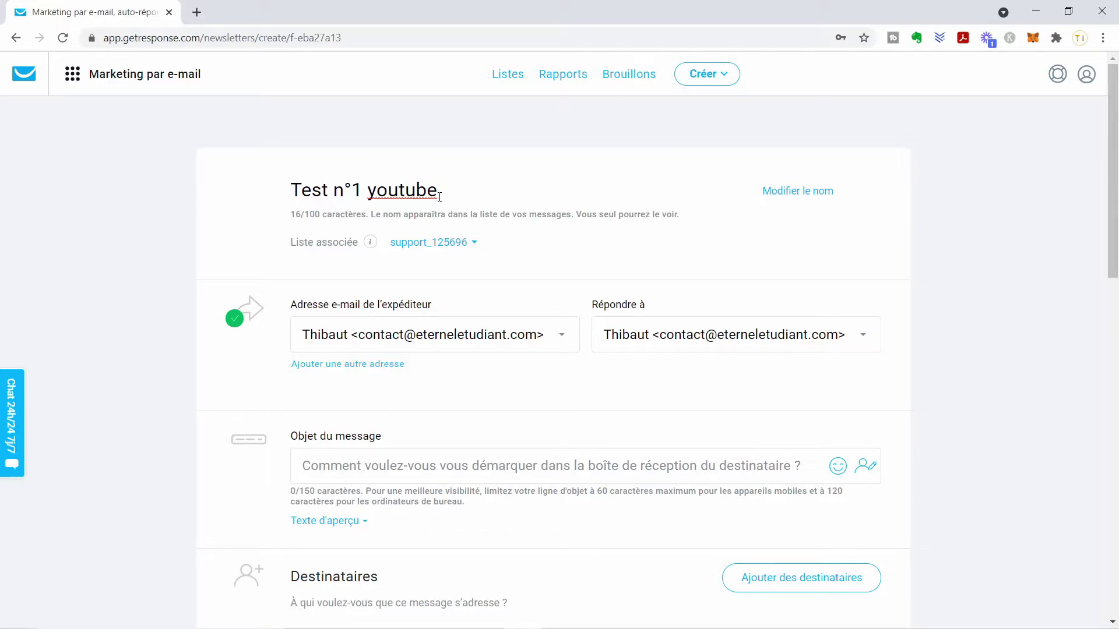
left_click_drag(440, 196, 273, 188)
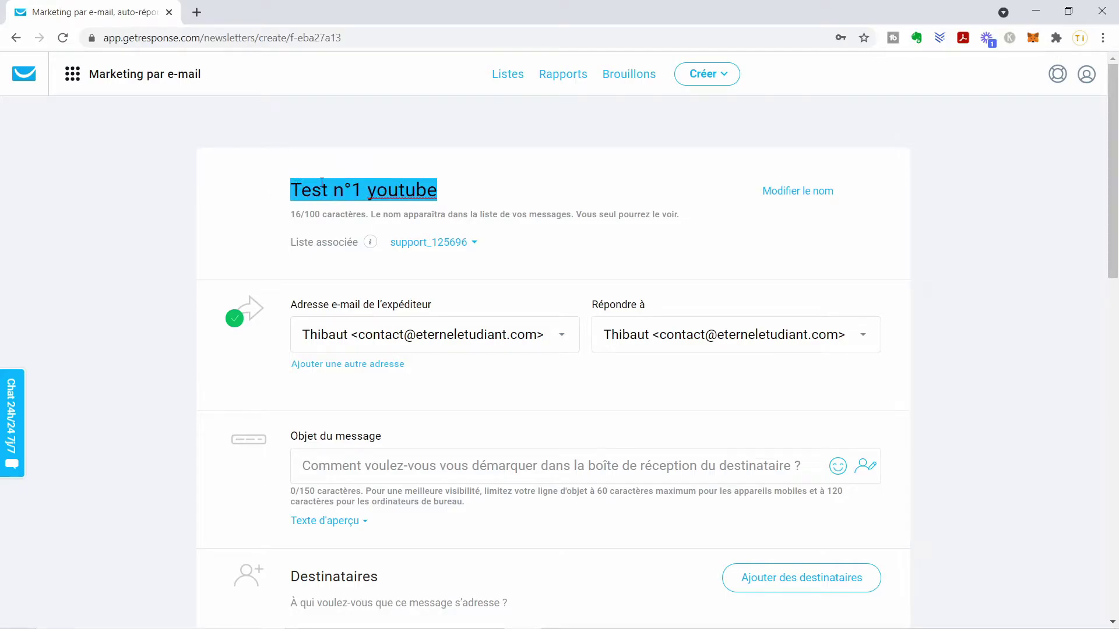
left_click(321, 183)
triple_click(296, 178)
Enter "Bonjour à toi !" as the message subject.
scroll(289, 179, "down", 2)
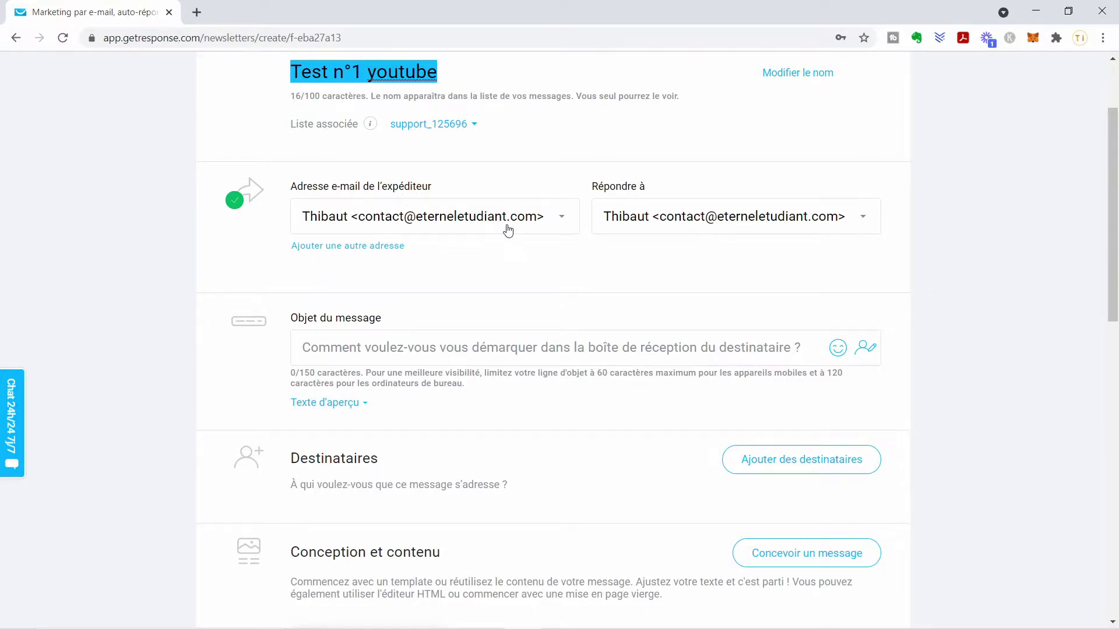
scroll(508, 231, "down", 2)
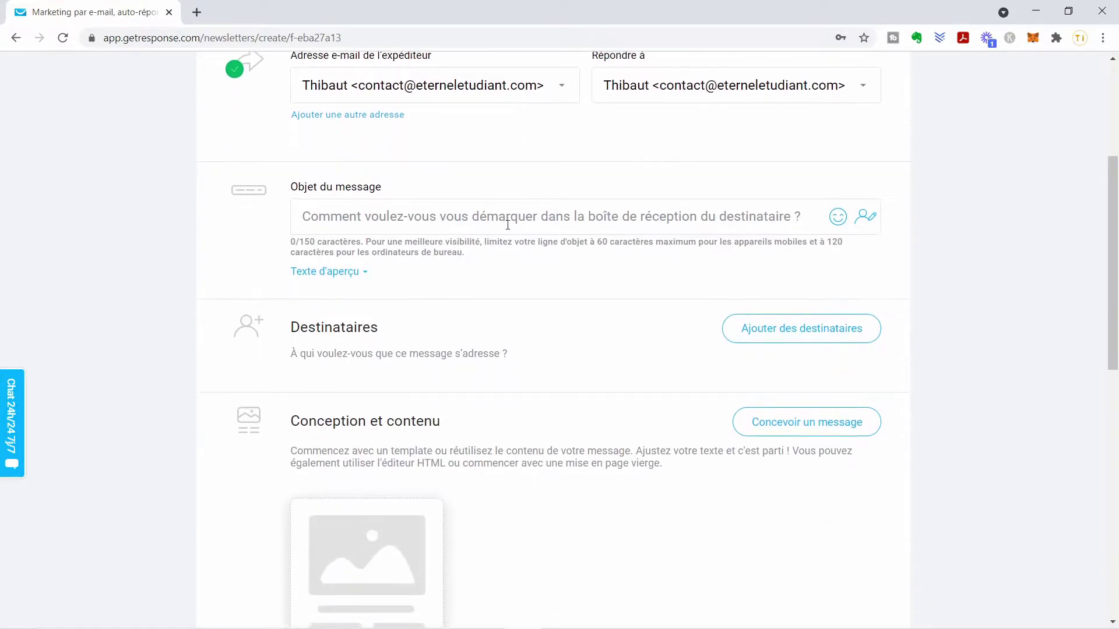
left_click(355, 214)
type("Bonjour à toi !")
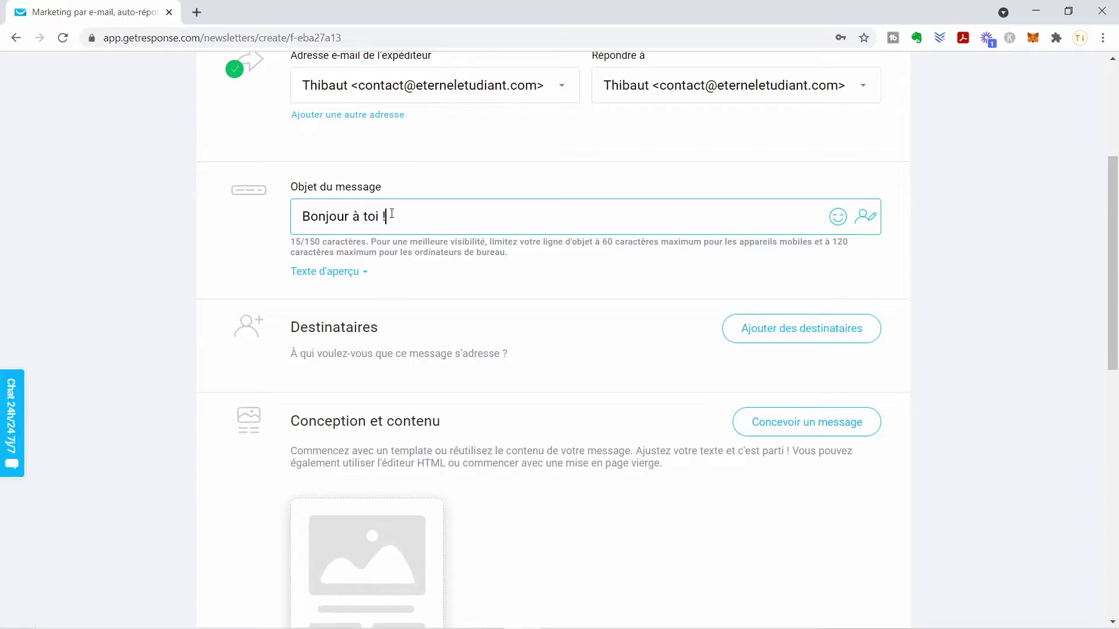
left_click_drag(391, 214, 302, 216)
left_click(303, 215)
left_click(439, 225)
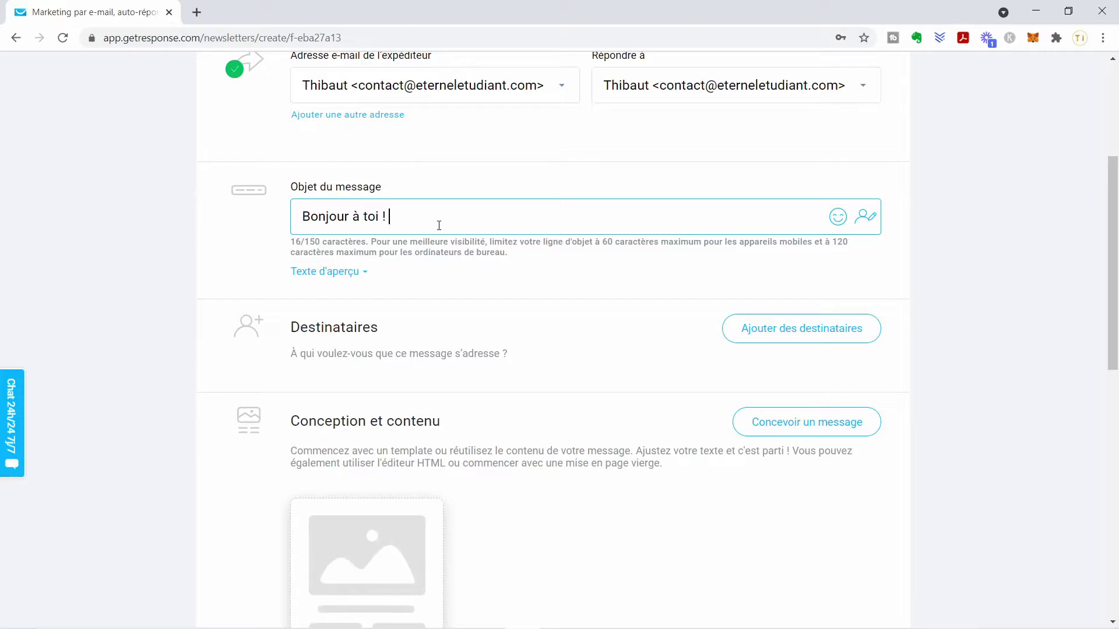
Insert the firstname personalization field into the message subject.
left_click(864, 218)
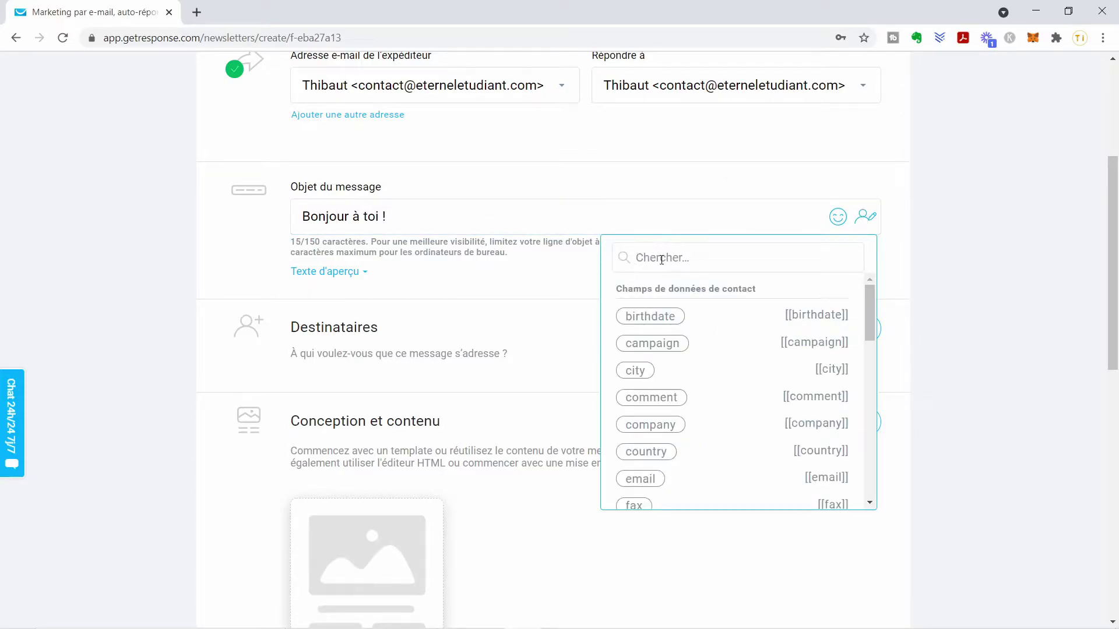
type("fir")
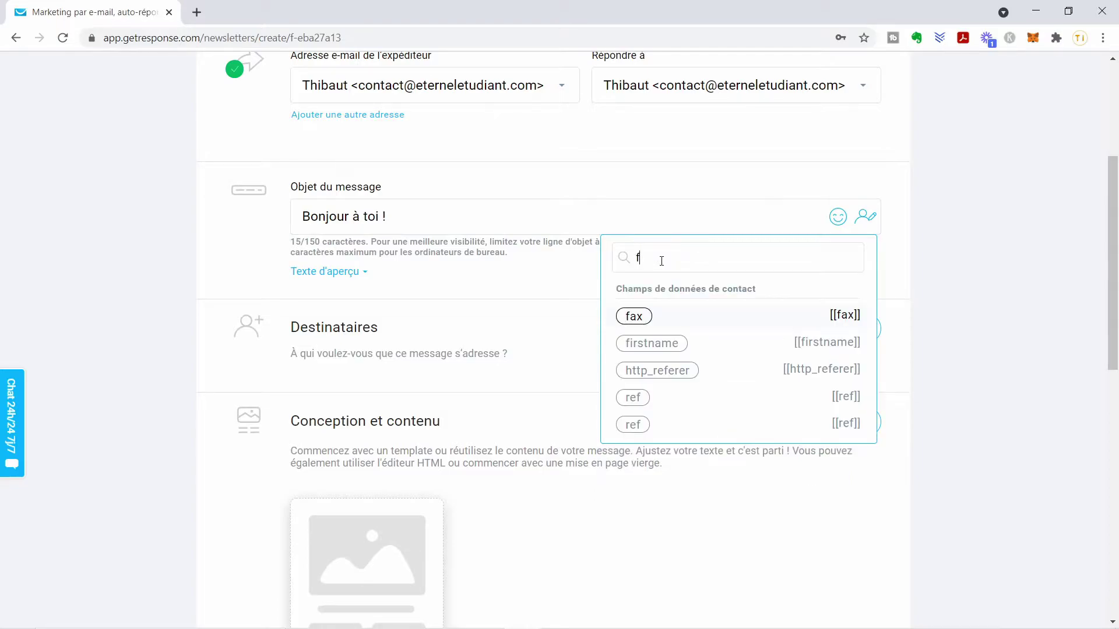
left_click(651, 316)
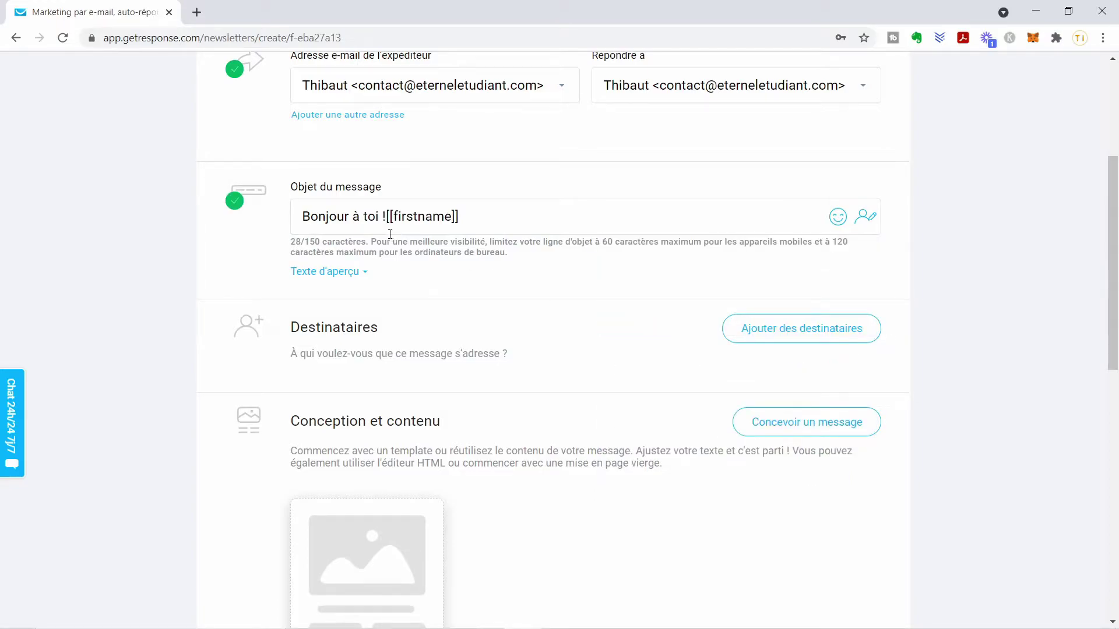
Replace the greeting before the personalization field so the subject reads "Salut [[firstname]]".
left_click_drag(387, 217, 205, 217)
type("Sl")
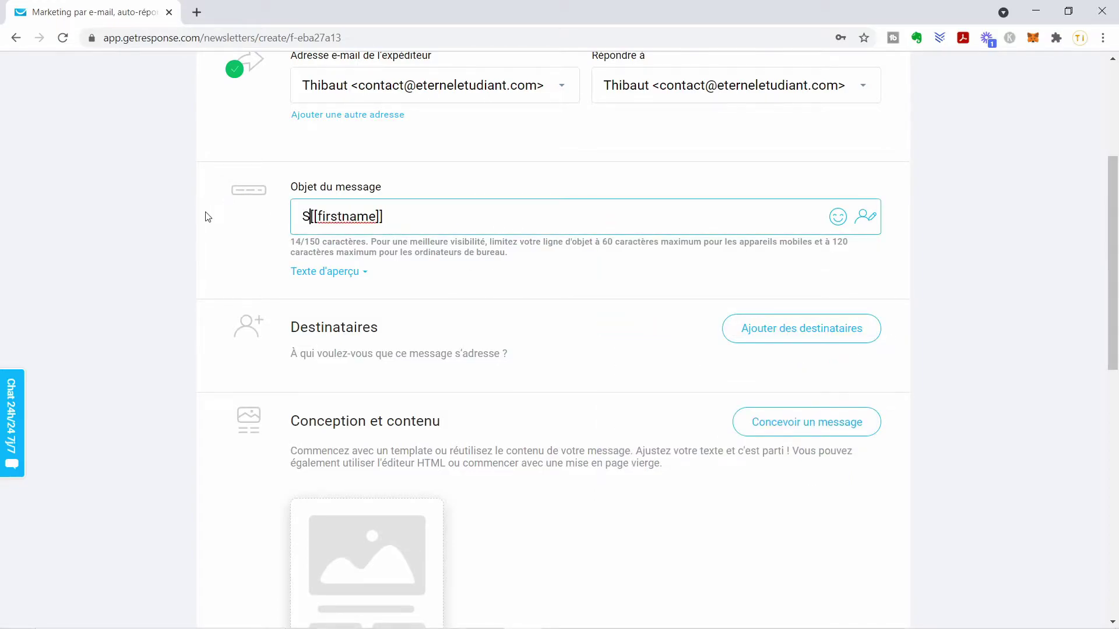
key("BackSpace")
type("alut")
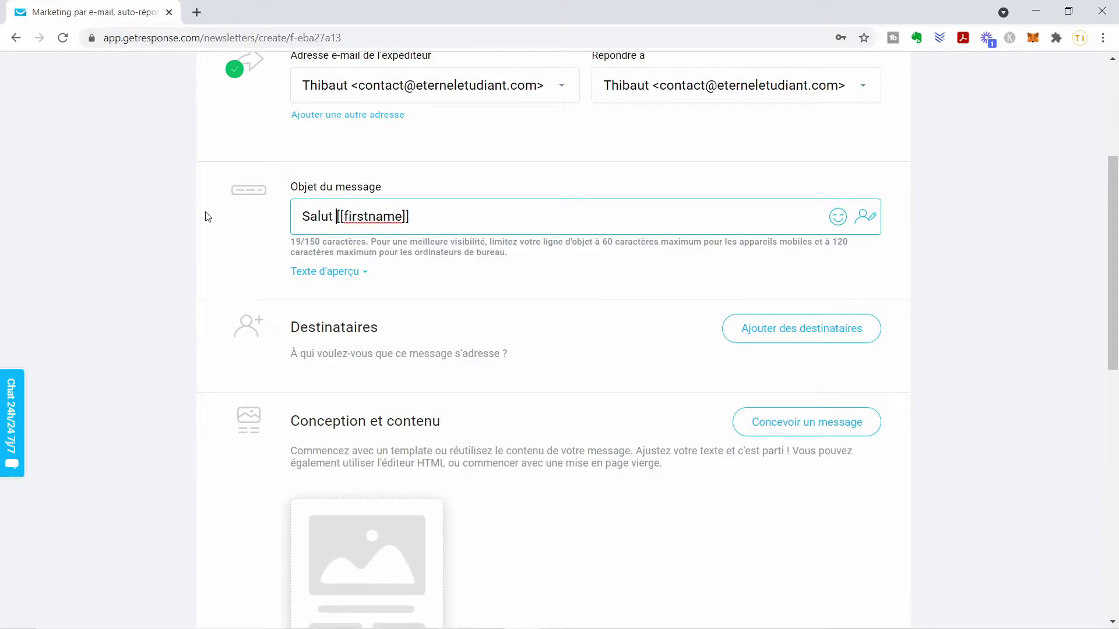
key("End")
Start designing the message content from the empty layout "Modèle vierge" among the blank templates.
scroll(647, 336, "down", 2)
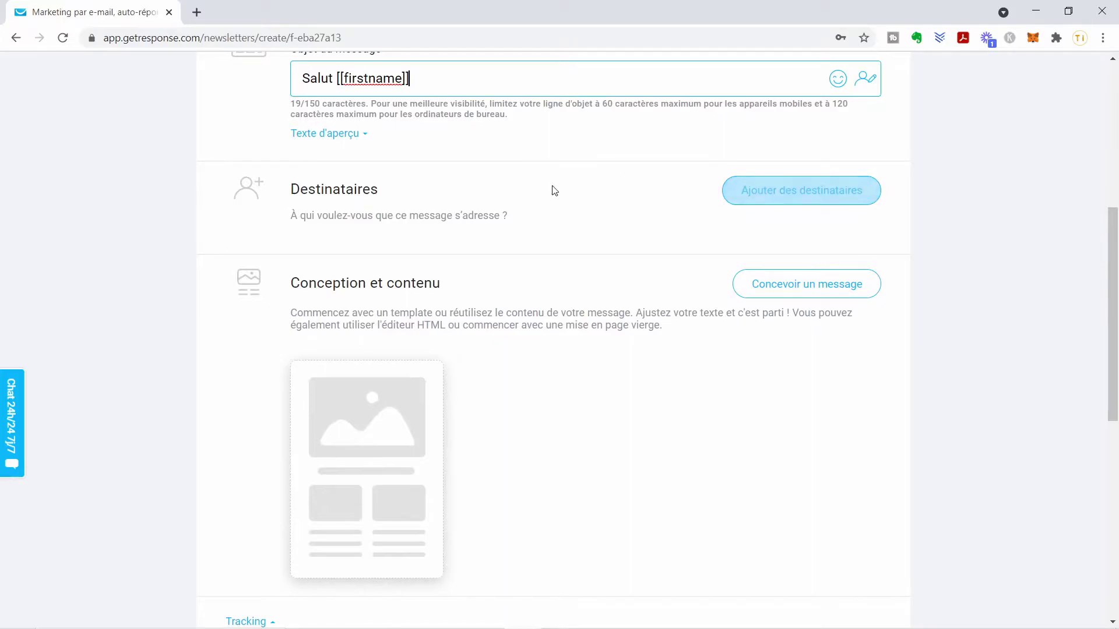
left_click(747, 290)
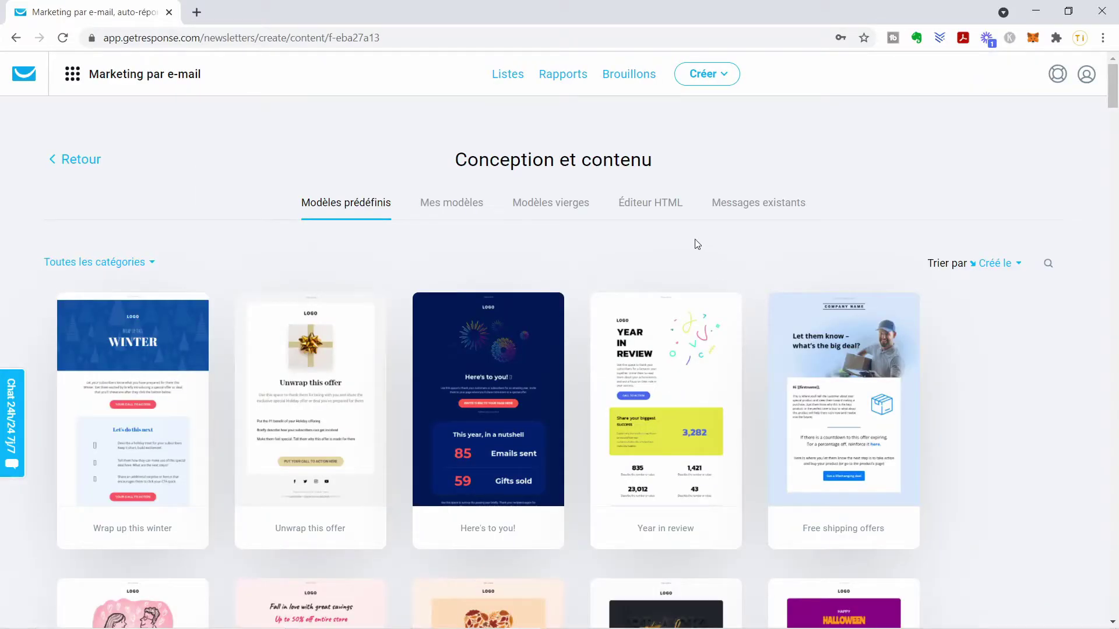
scroll(655, 257, "down", 15)
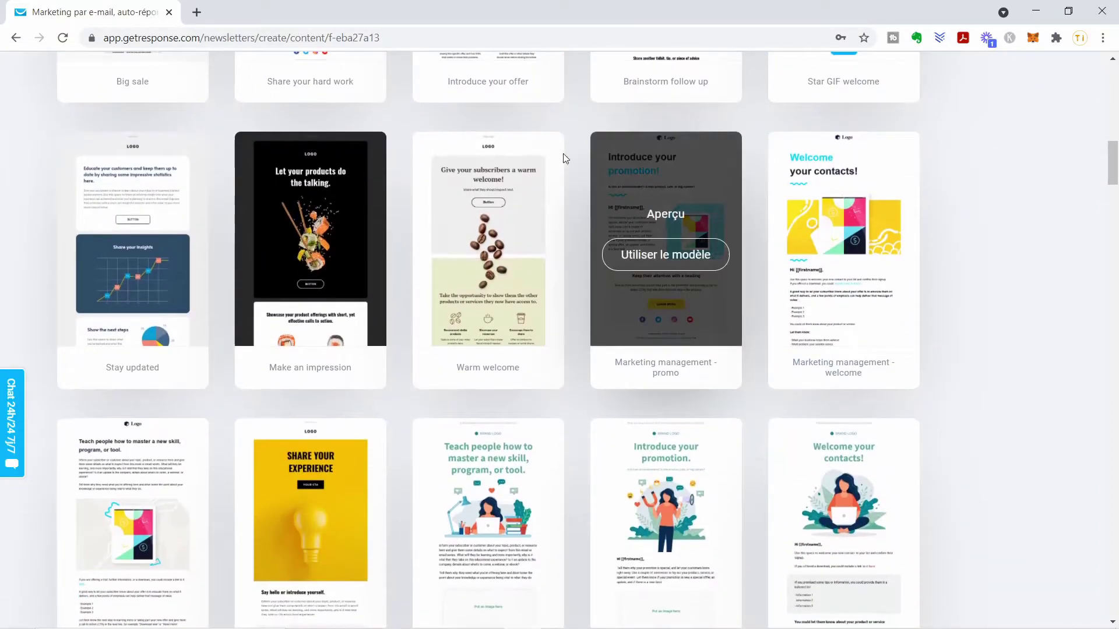
scroll(1020, 213, "up", 10)
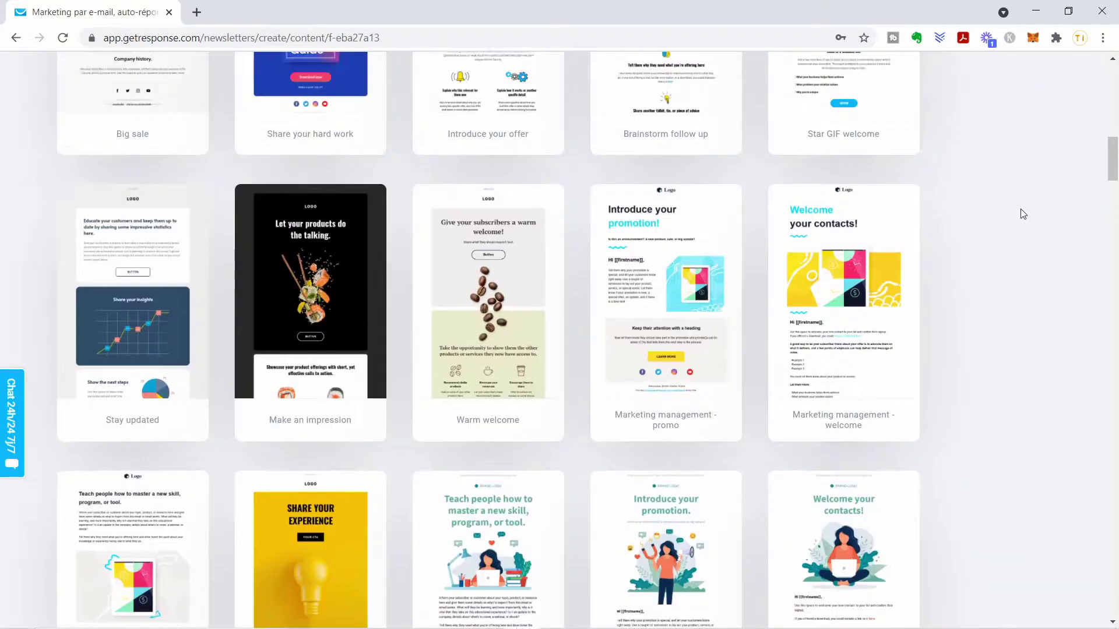
scroll(1022, 214, "up", 4)
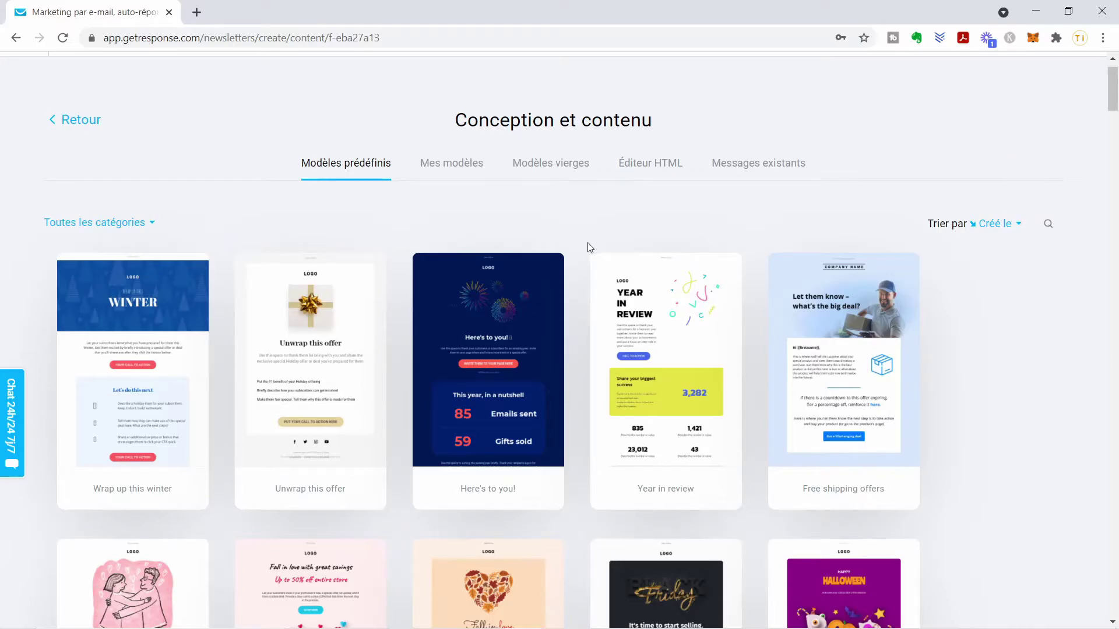
mouse_move(644, 336)
left_click(550, 164)
mouse_move(696, 332)
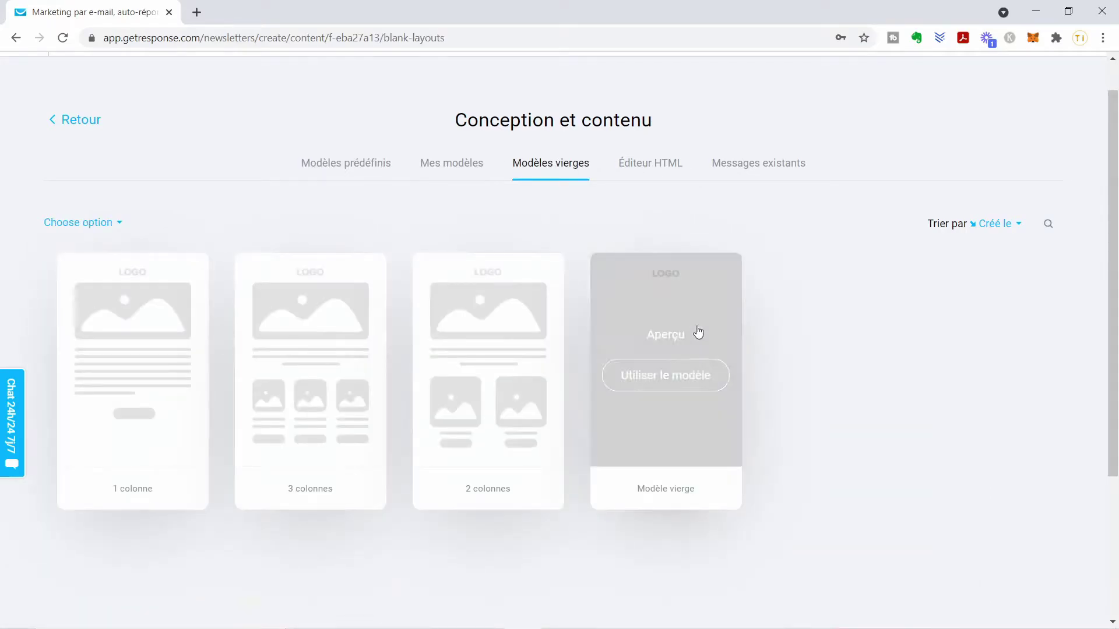
left_click(658, 380)
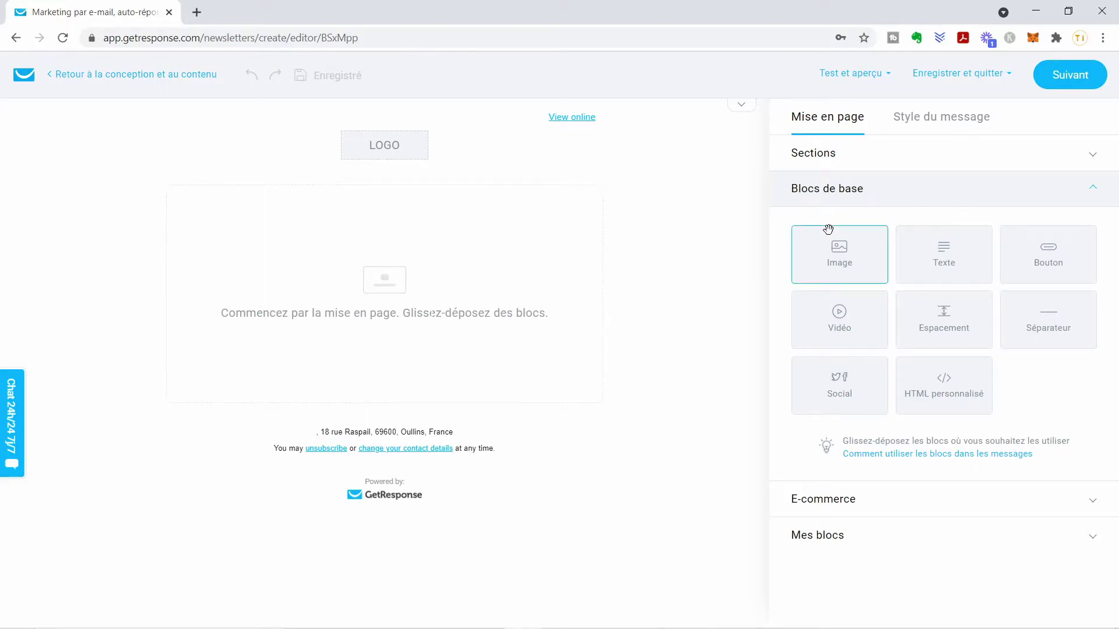
Add a text block under the logo reading "Bonjour à tous," and "Voici un email pour apprendre à créer sa chaine youtube de 0.".
left_click_drag(942, 251, 394, 225)
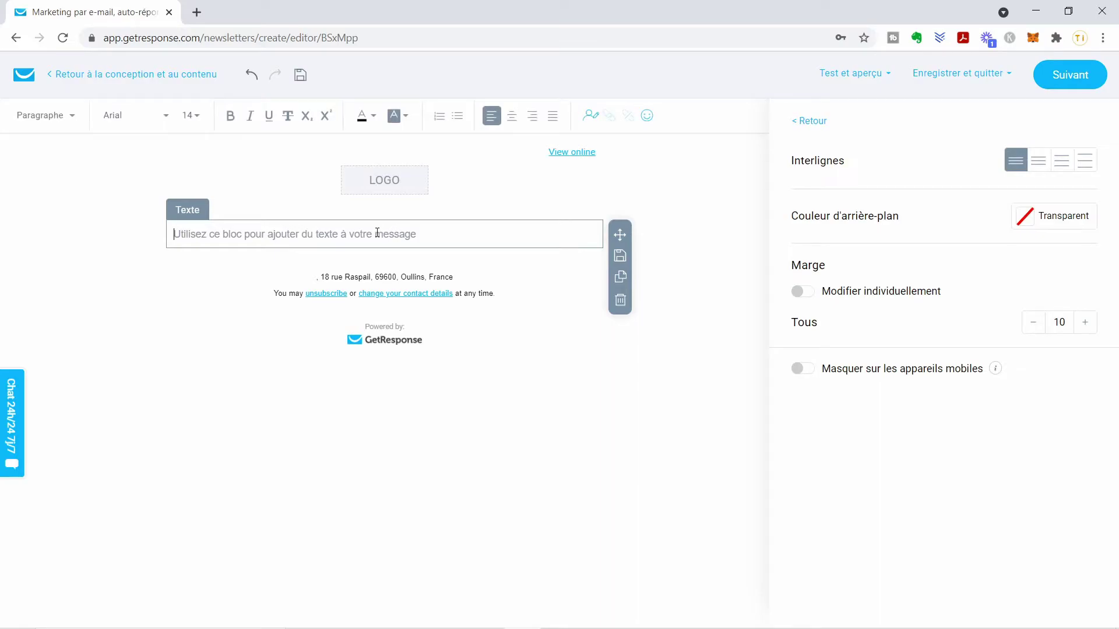
type("Bonjour à tous,  Voici")
key("Return")
type("Voici un emai")
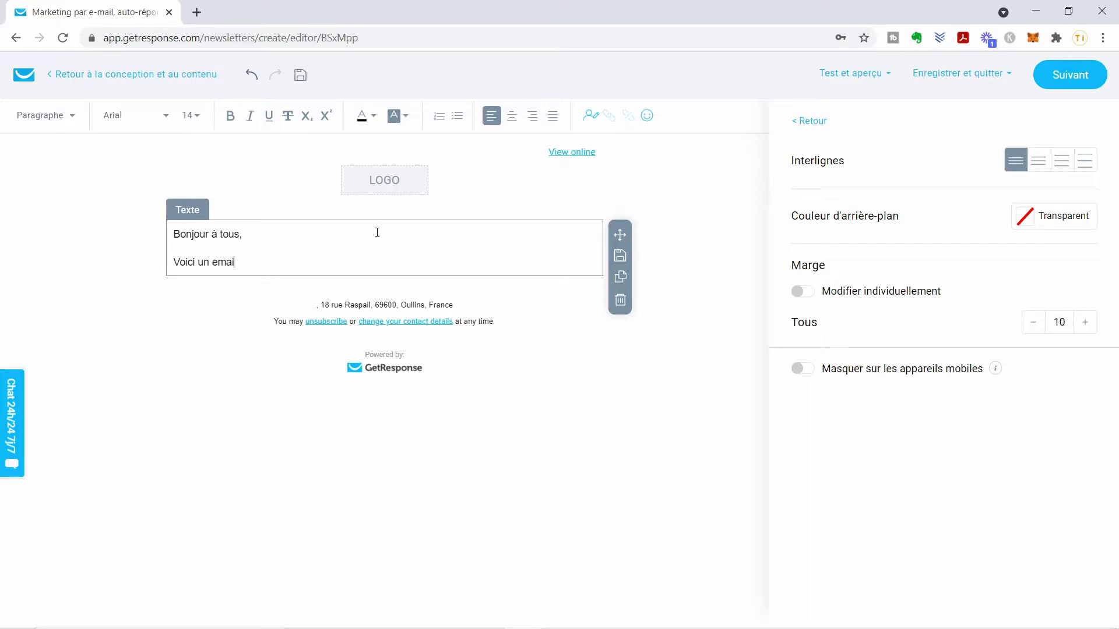
type("l pour apprendre à créer sa chaine ")
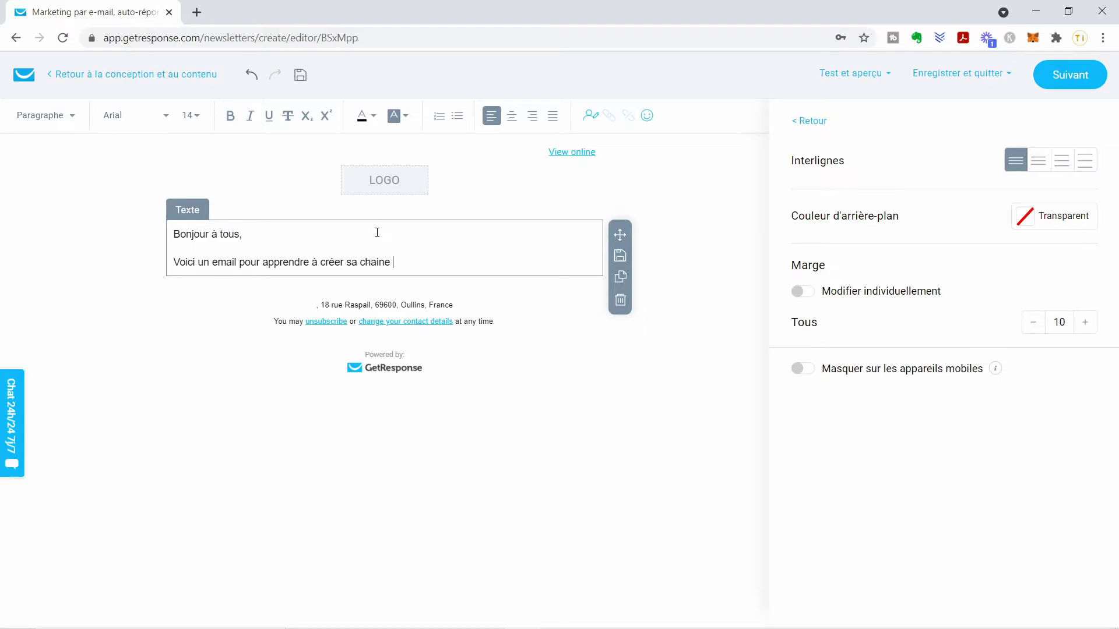
type("youtube de 0.")
key("Return")
left_click(822, 120)
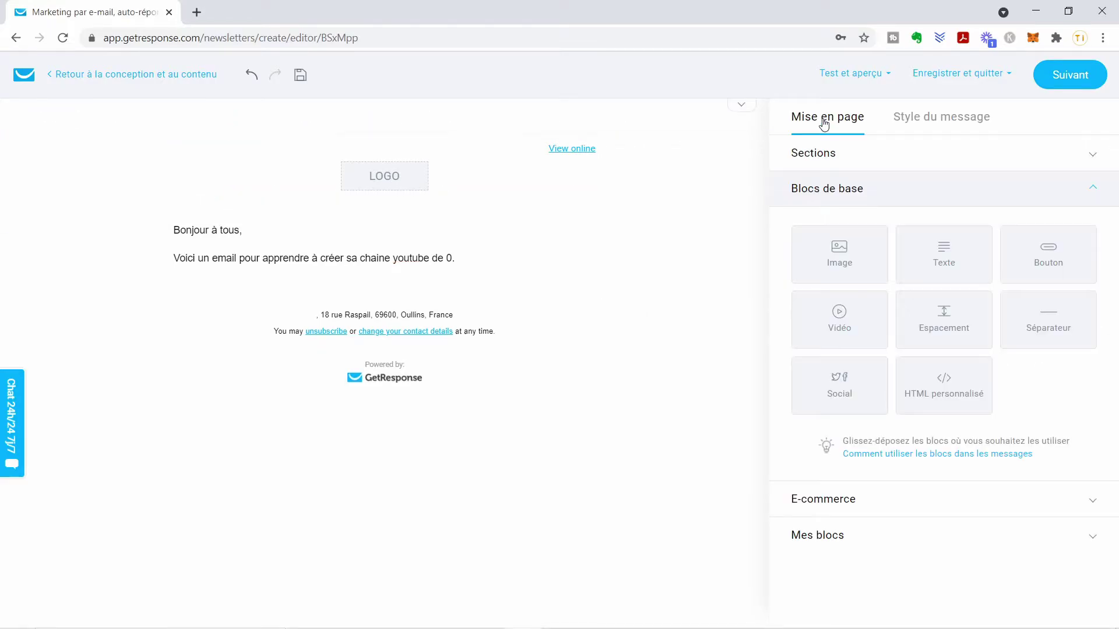
Insert an image block with the "Business en ligne mockup" picture below the text, and delete it again.
left_click_drag(836, 245, 327, 282)
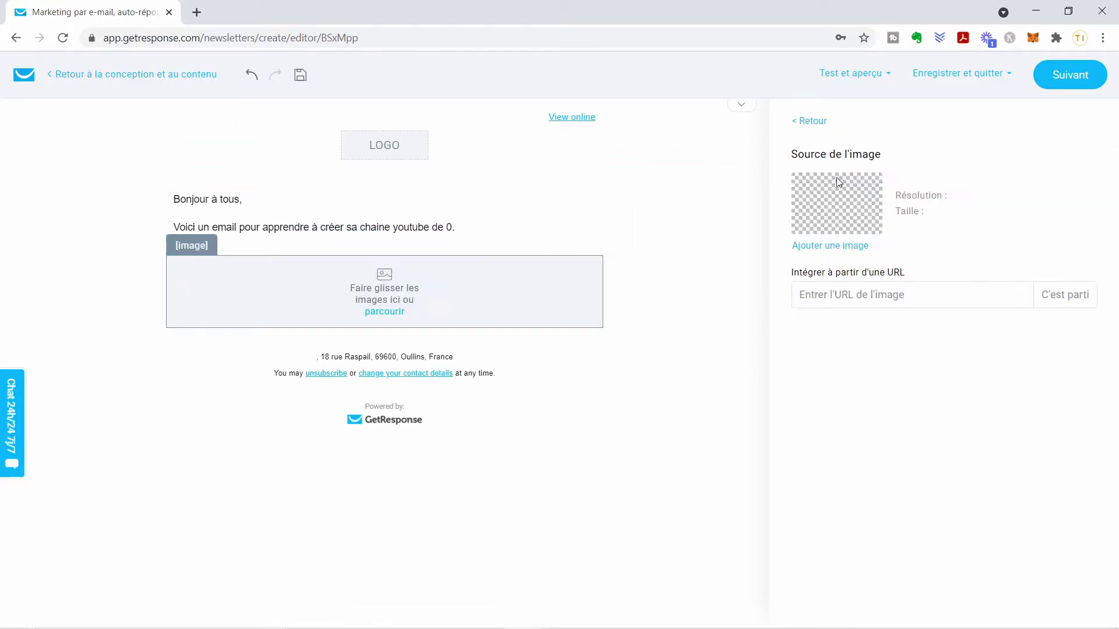
left_click(821, 248)
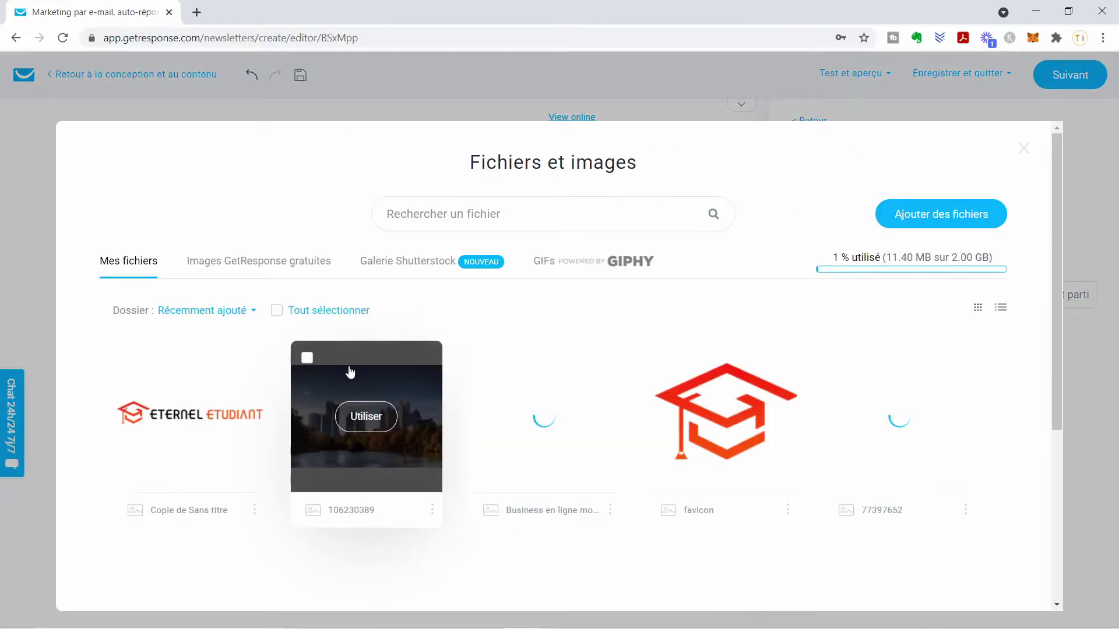
mouse_move(516, 437)
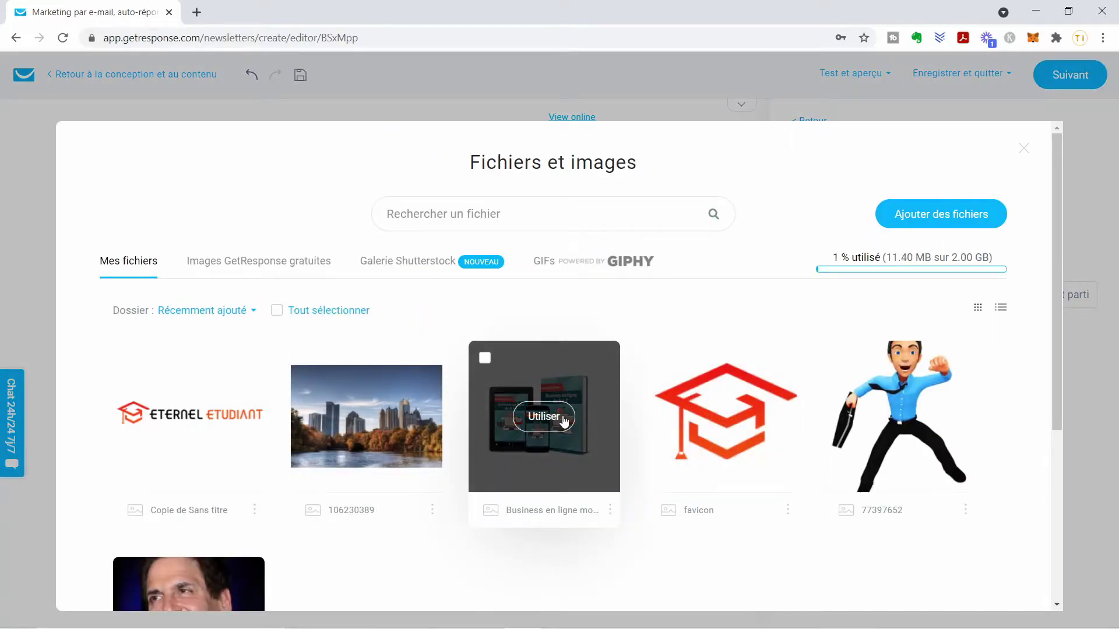
left_click(522, 418)
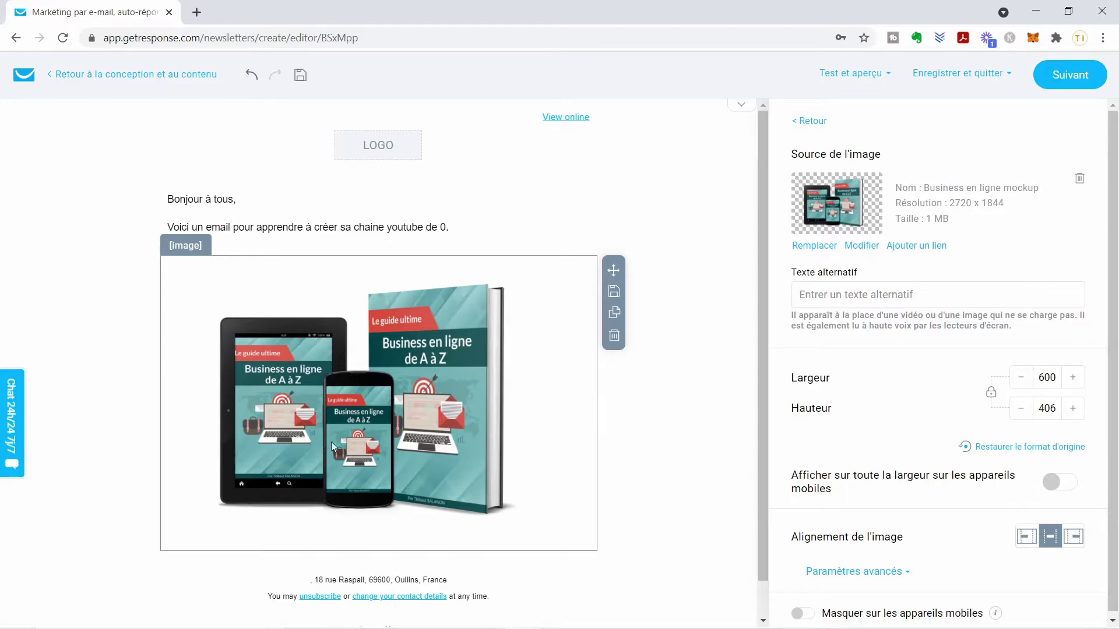
left_click(612, 338)
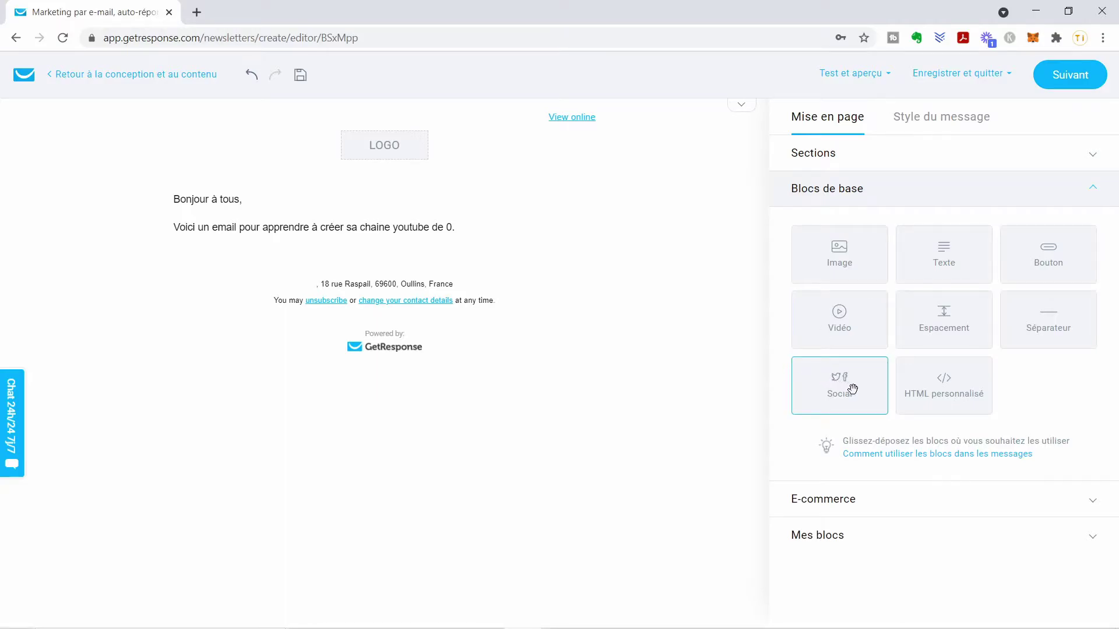
Add a button block below the message text and align the button to the right.
left_click_drag(855, 390, 850, 221)
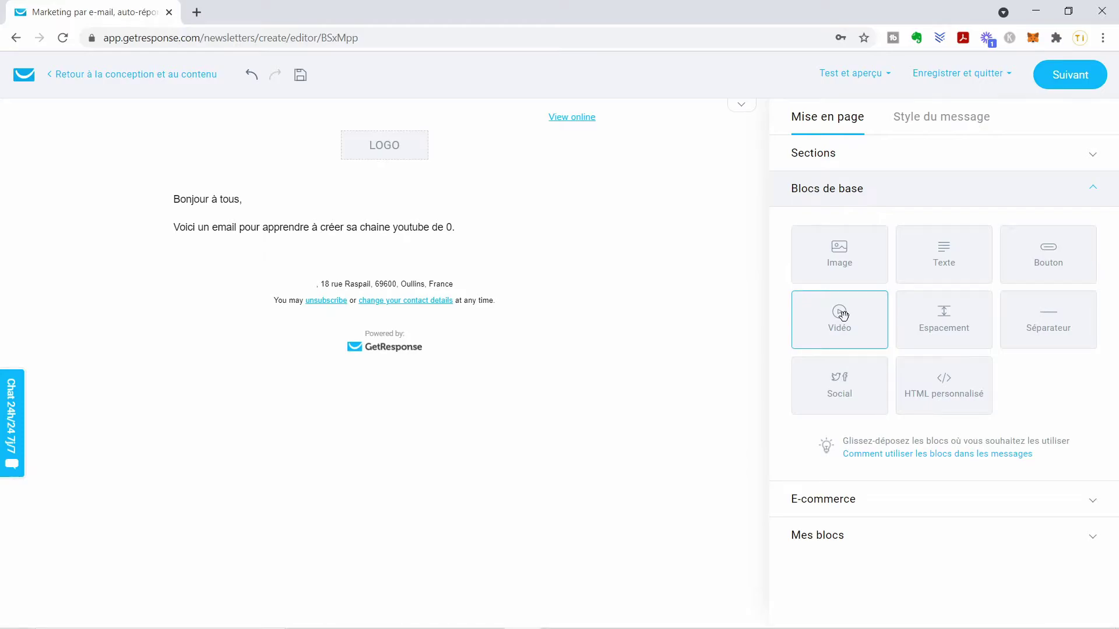
left_click_drag(1036, 263, 327, 277)
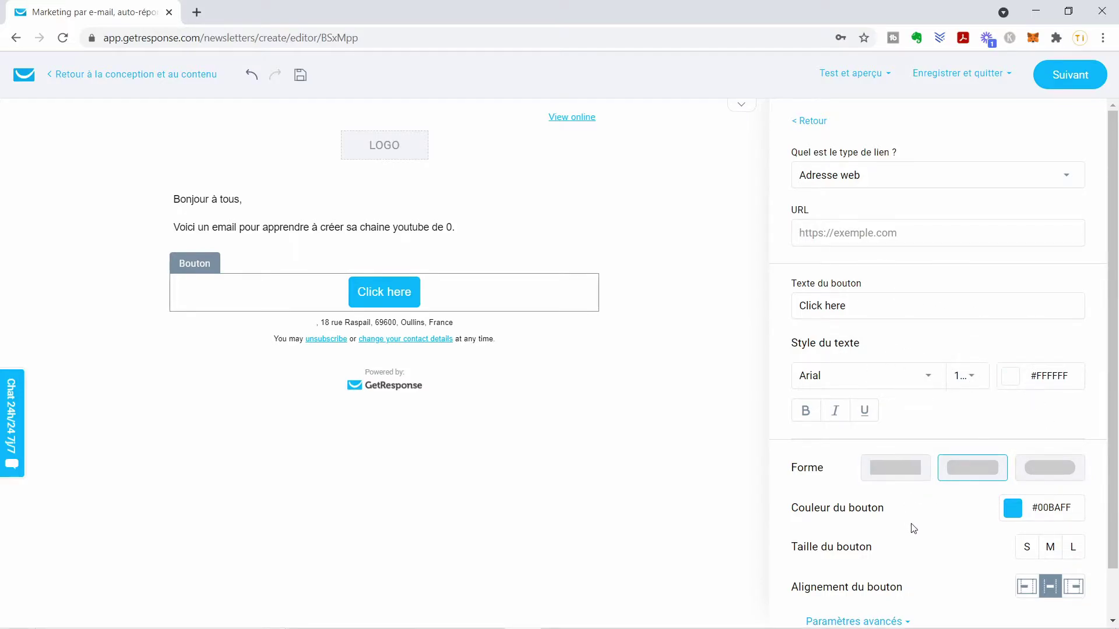
scroll(910, 526, "down", 1)
left_click(1025, 534)
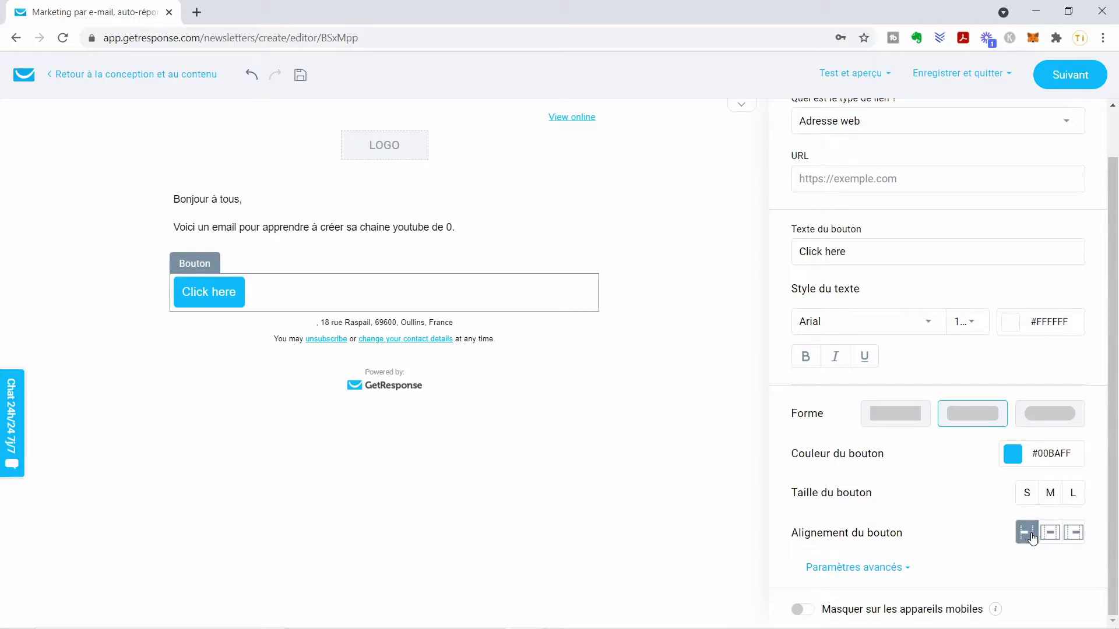
left_click(1050, 535)
left_click(1076, 539)
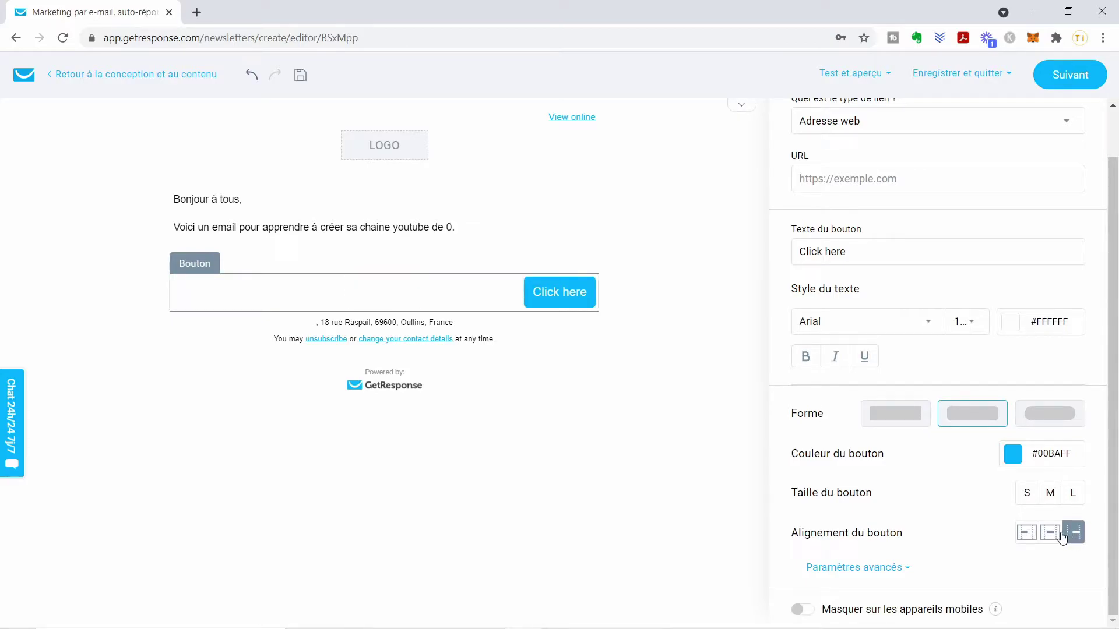
Center the "Click here" button in its block and set its size to M.
left_click(1025, 533)
left_click(1075, 535)
left_click(1050, 536)
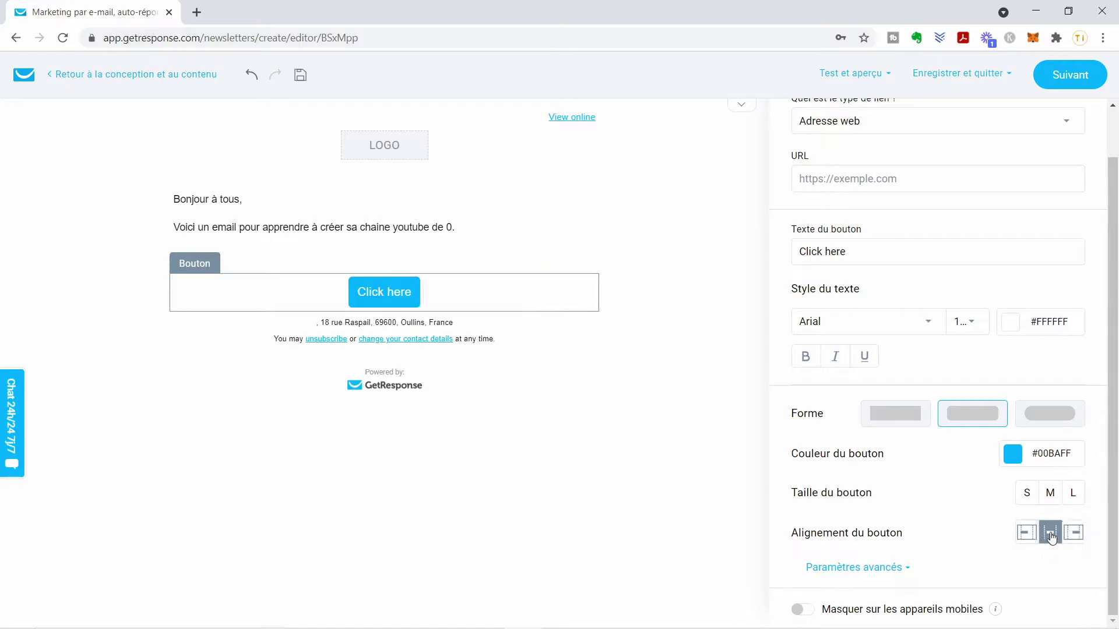
left_click(1069, 498)
left_click(1048, 496)
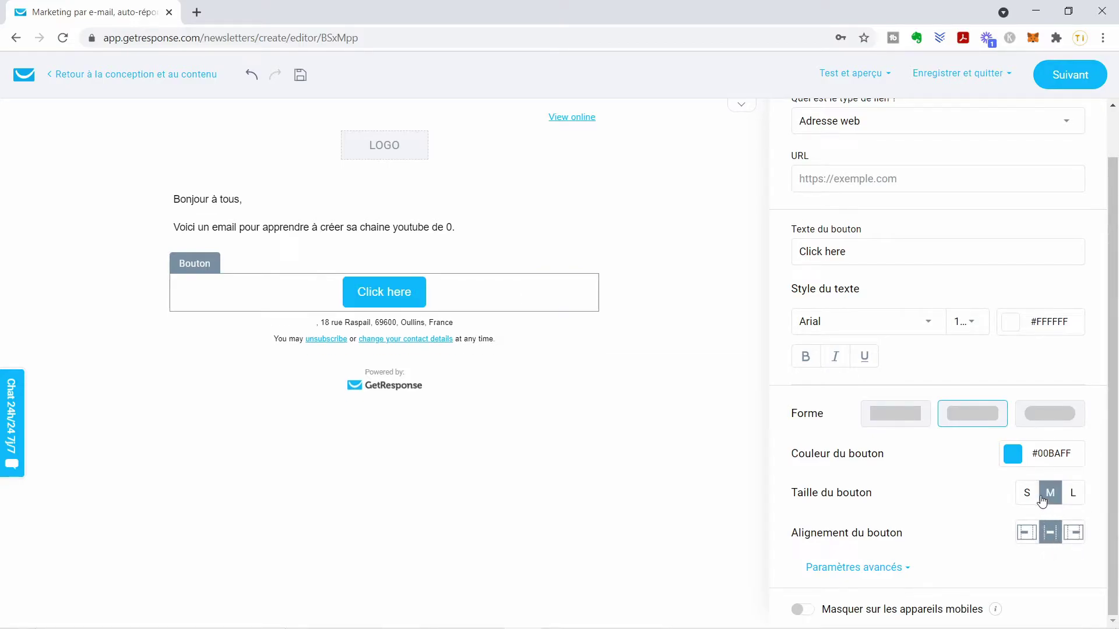
left_click(1025, 496)
left_click(1043, 496)
Run the anti-spam check on the message, read its results including the DKIM signature, and return to the layout settings.
left_click(854, 73)
left_click(855, 69)
left_click(856, 73)
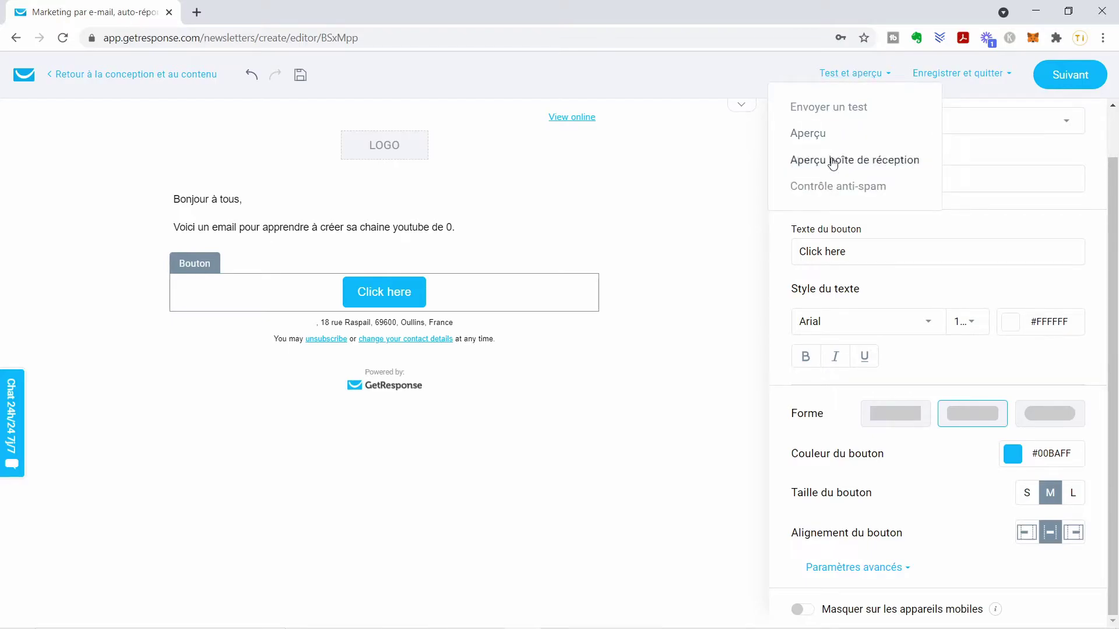
left_click(828, 192)
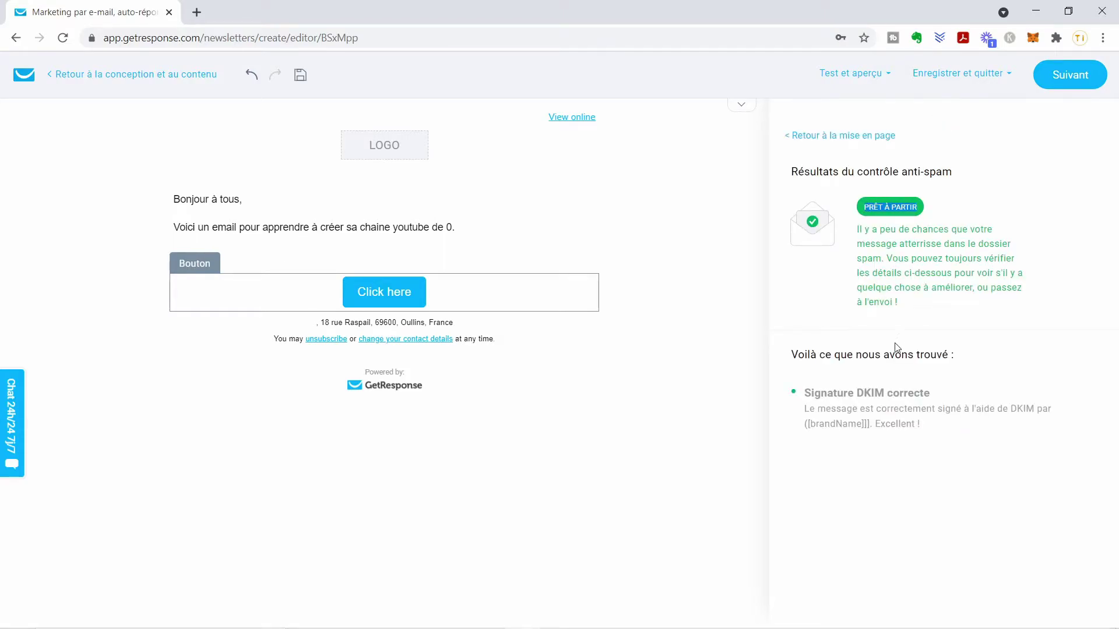
left_click_drag(920, 424, 806, 411)
left_click(805, 409)
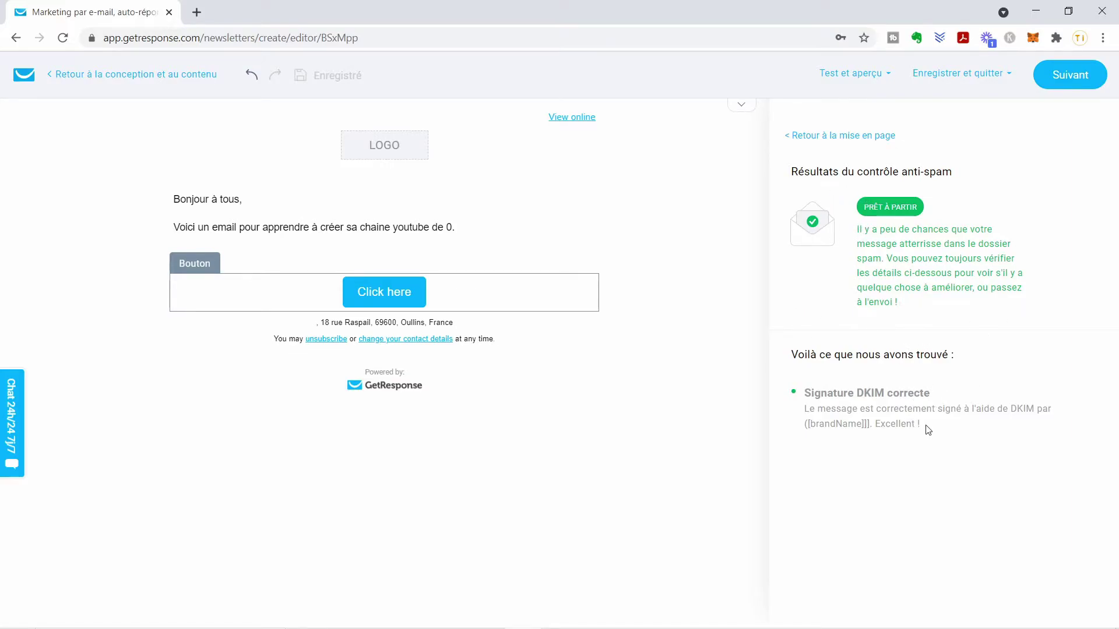
left_click(811, 139)
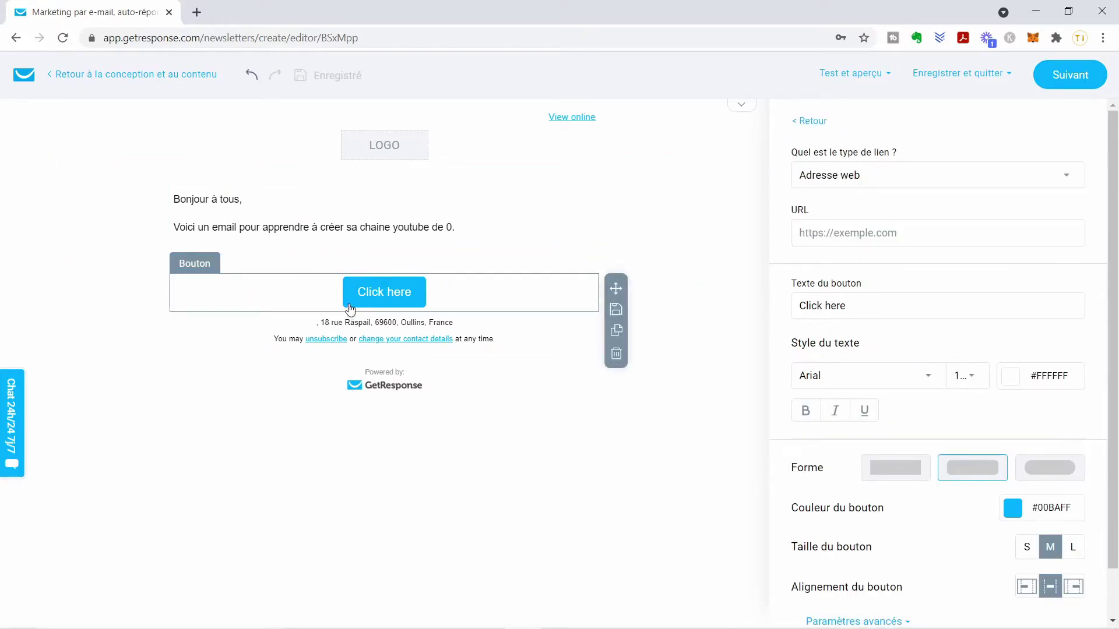
Finish the message design and review the anti-spam status and tracking options on the newsletter settings page.
left_click(1067, 74)
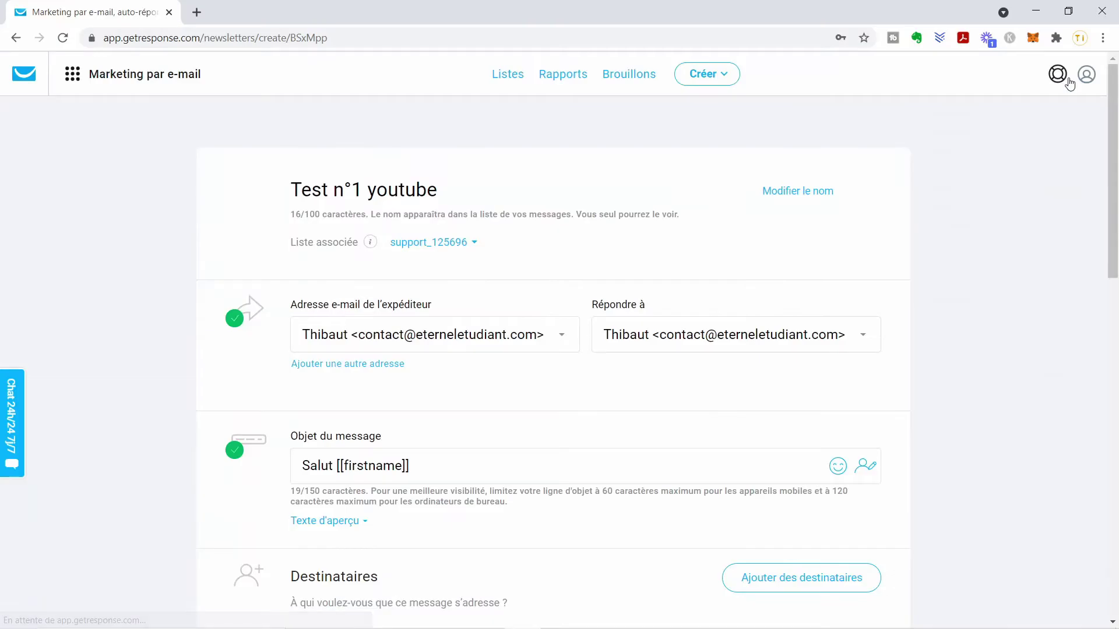
scroll(850, 312, "down", 12)
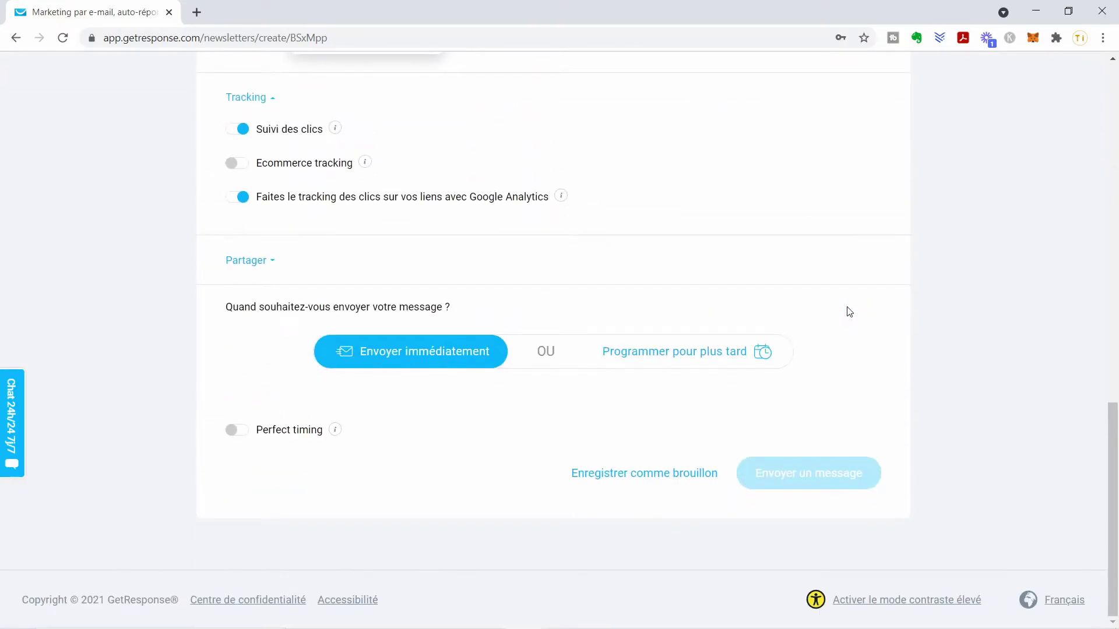
scroll(849, 312, "up", 4)
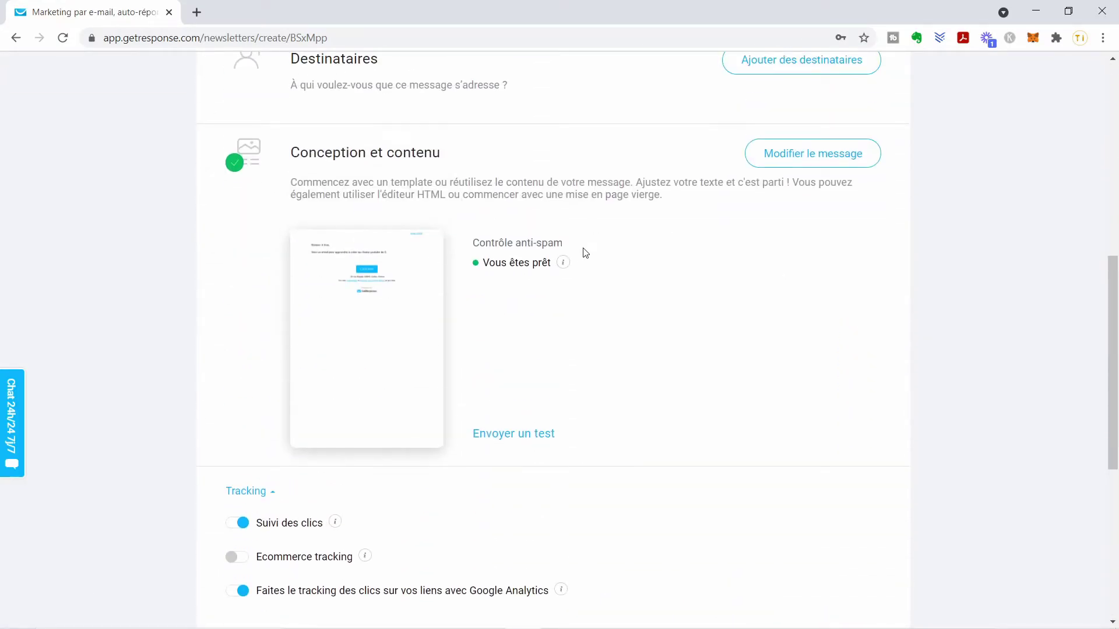
left_click_drag(472, 243, 564, 273)
left_click(595, 322)
scroll(594, 322, "down", 4)
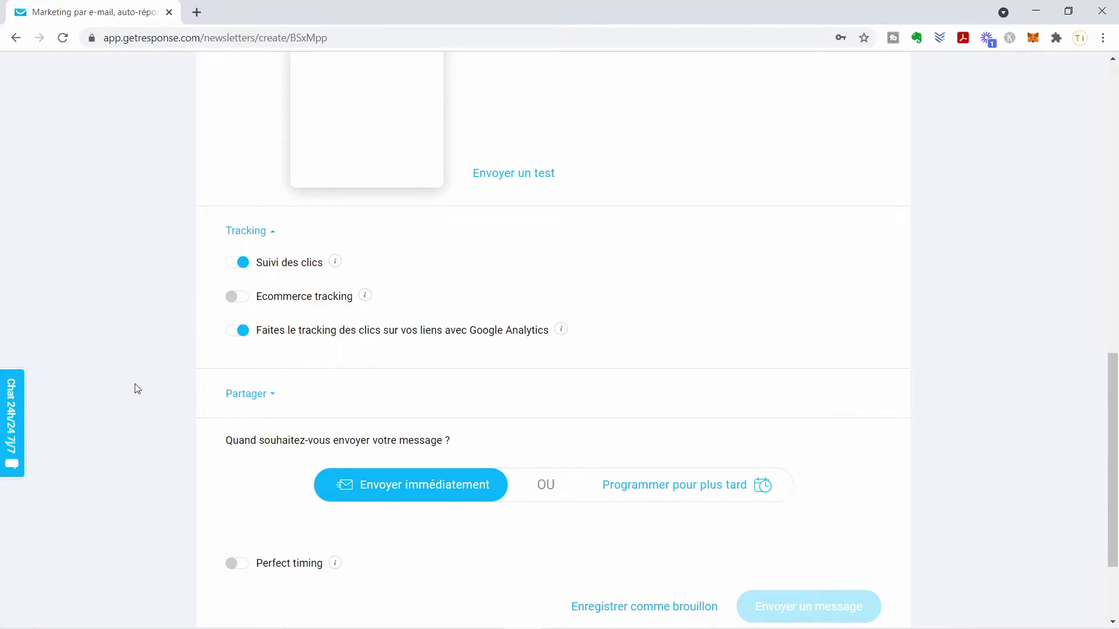
Switch the newsletter from immediate to scheduled sending and choose 1 July 2021 as the sending date.
scroll(135, 386, "down", 3)
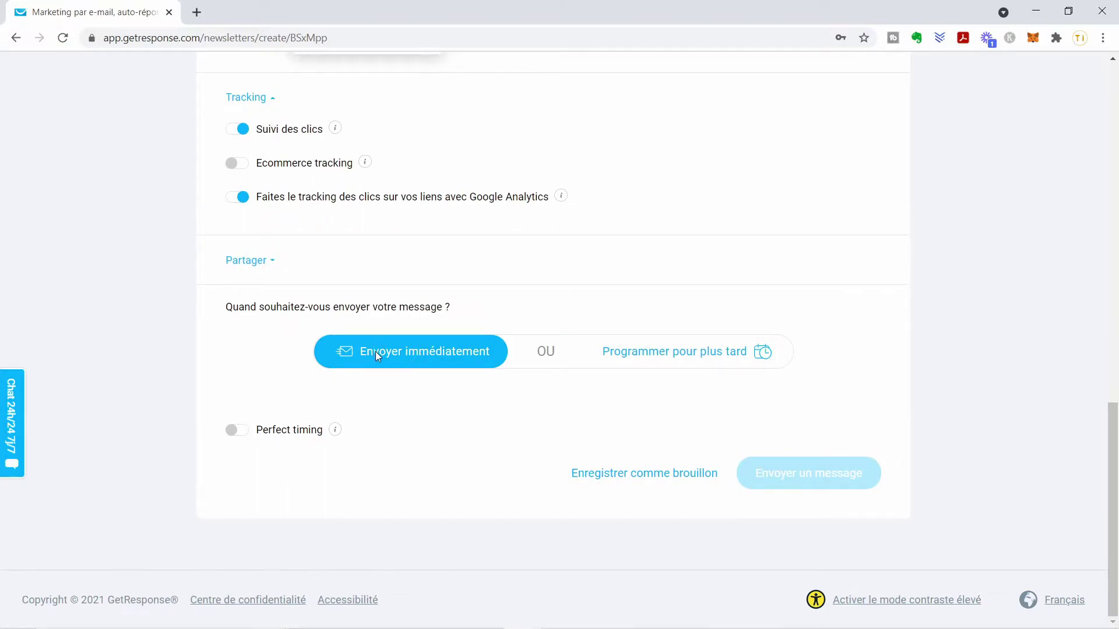
left_click(651, 353)
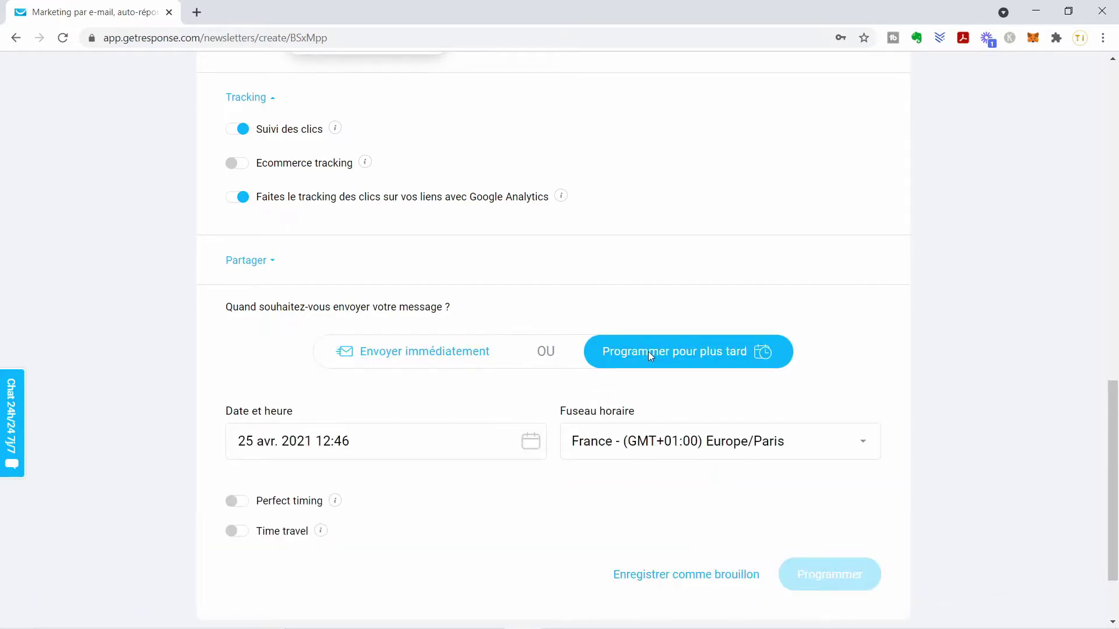
left_click(336, 441)
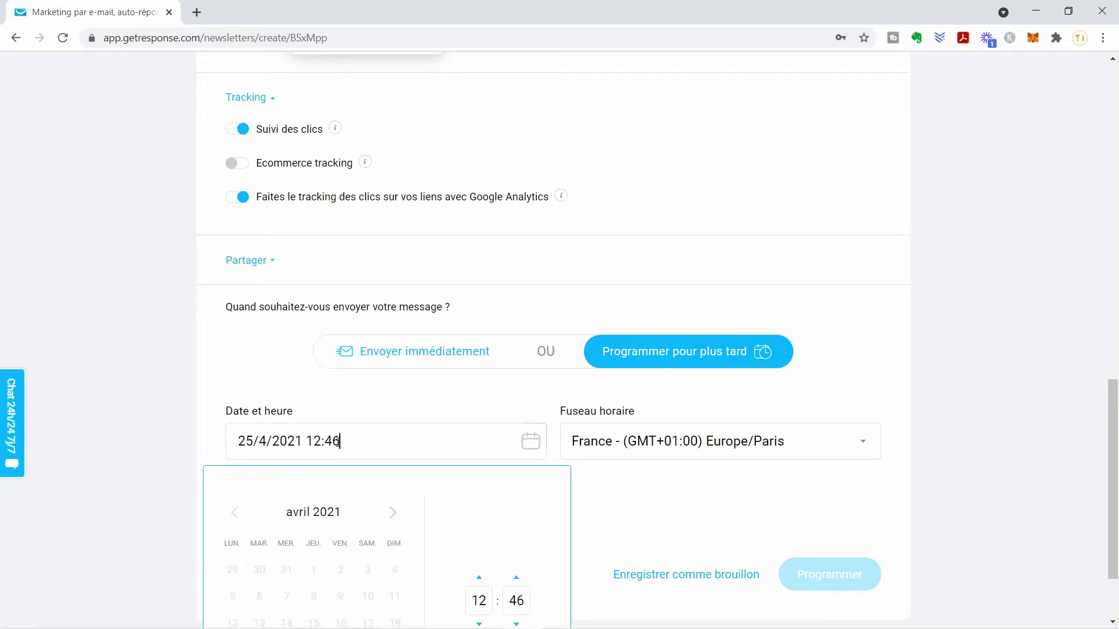
scroll(338, 446, "down", 2)
left_click(392, 405)
left_click(392, 404)
left_click(392, 405)
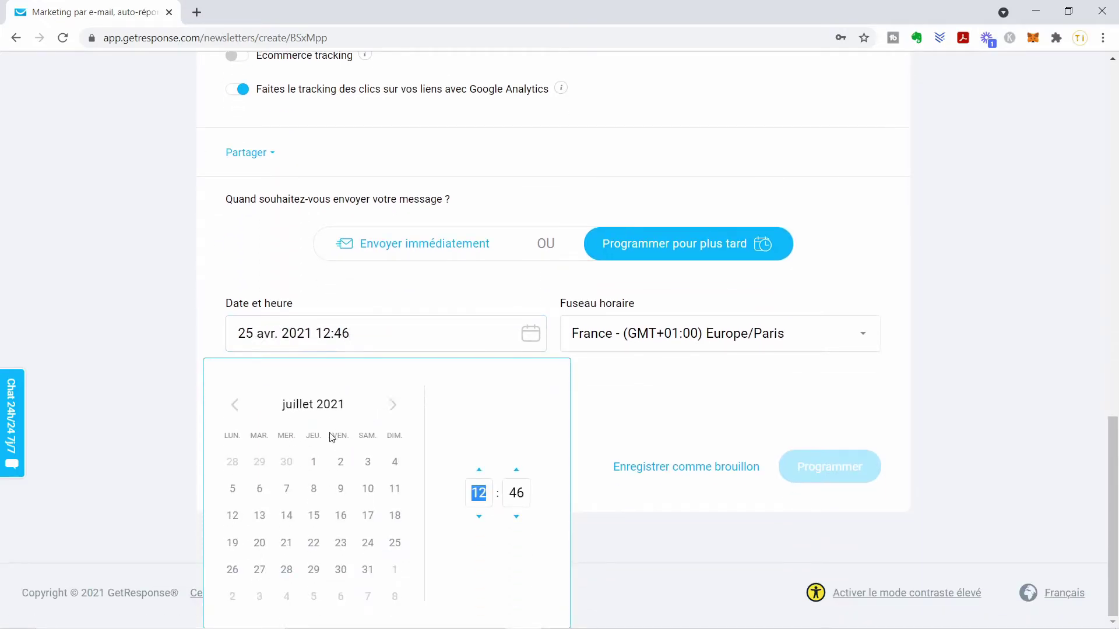
left_click(316, 463)
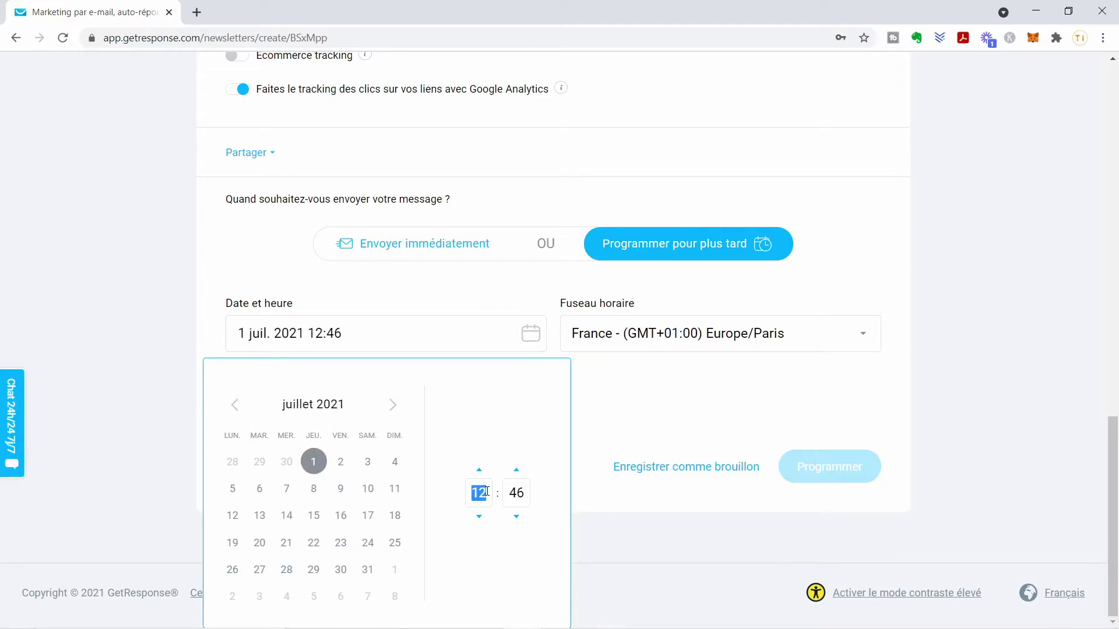
Set the scheduled sending time to 15:46.
left_click(479, 472)
left_click(479, 473)
left_click(480, 474)
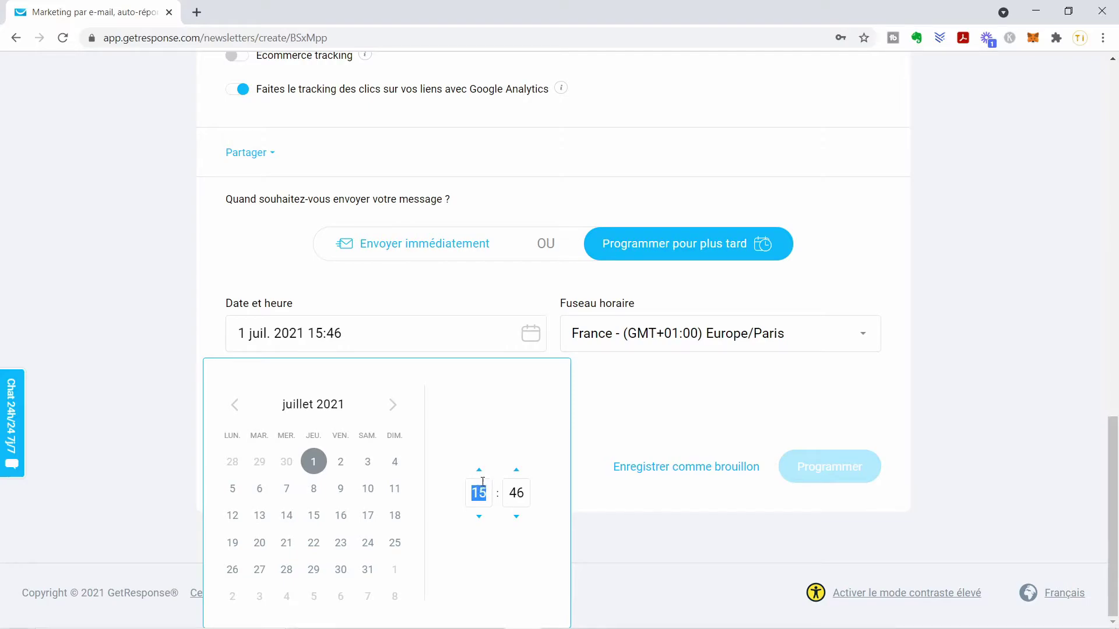
left_click(668, 433)
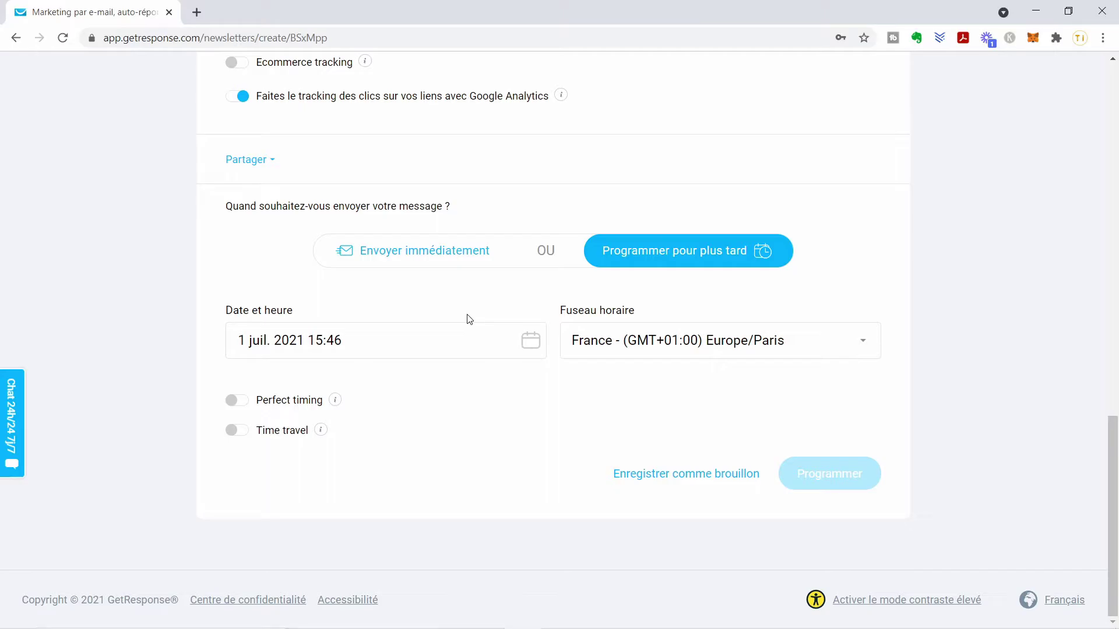
scroll(469, 319, "up", 15)
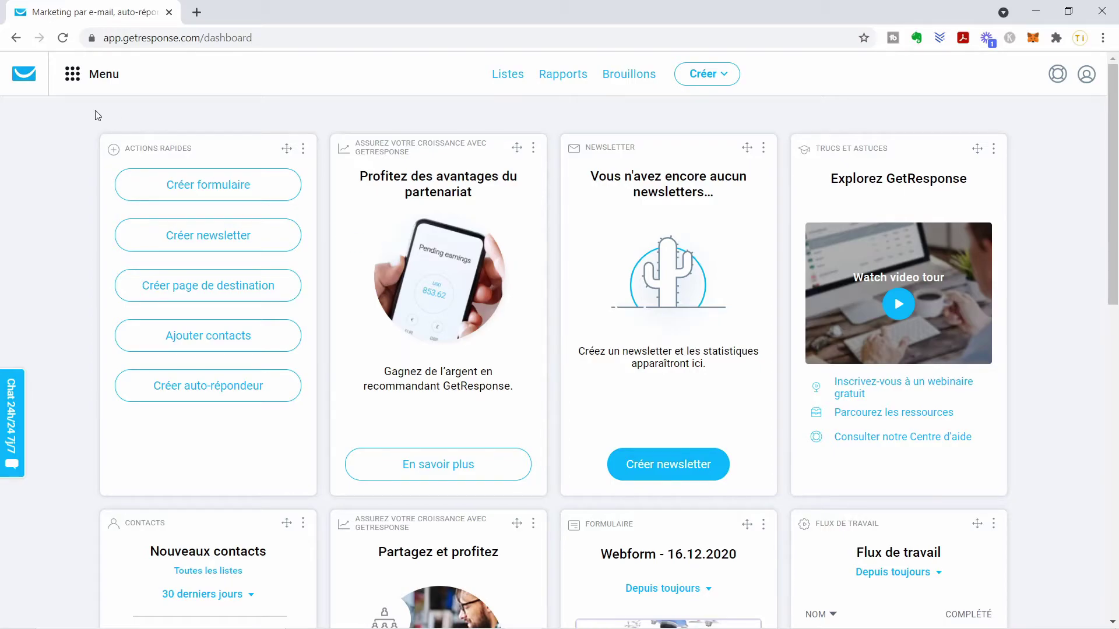
Create a new workflow in the automation section, starting from an empty workspace after browsing the available templates.
left_click(73, 74)
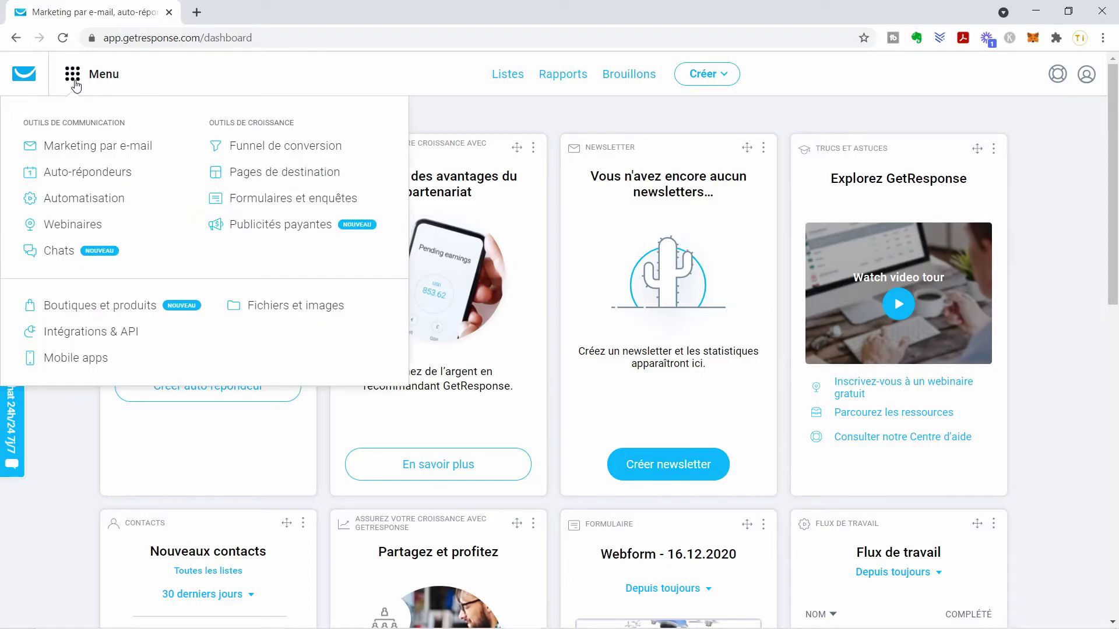
left_click(58, 199)
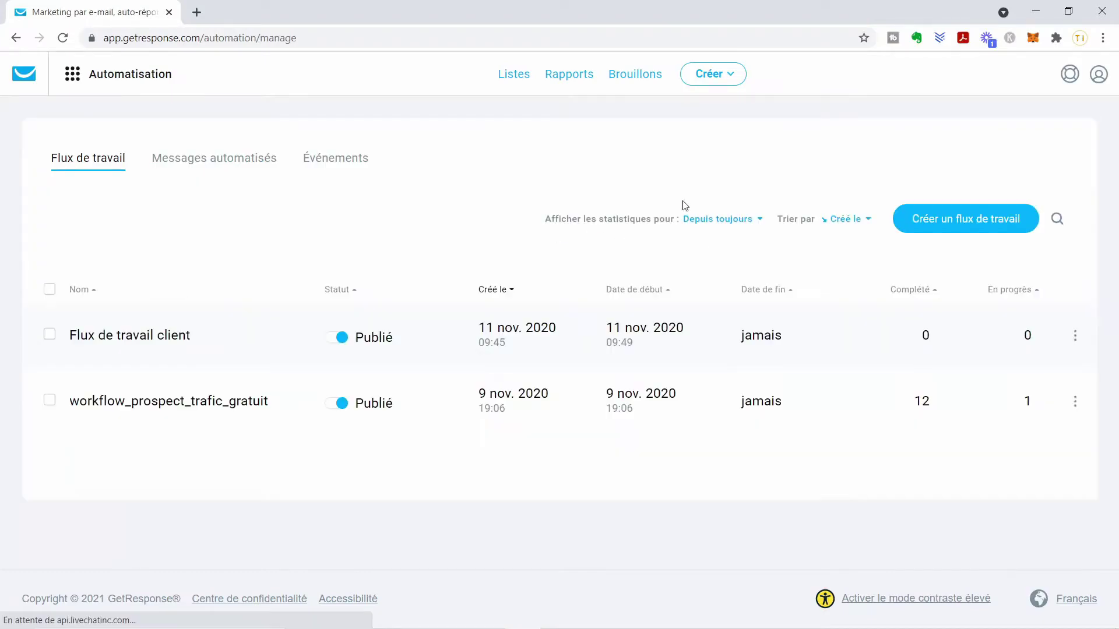
left_click(926, 221)
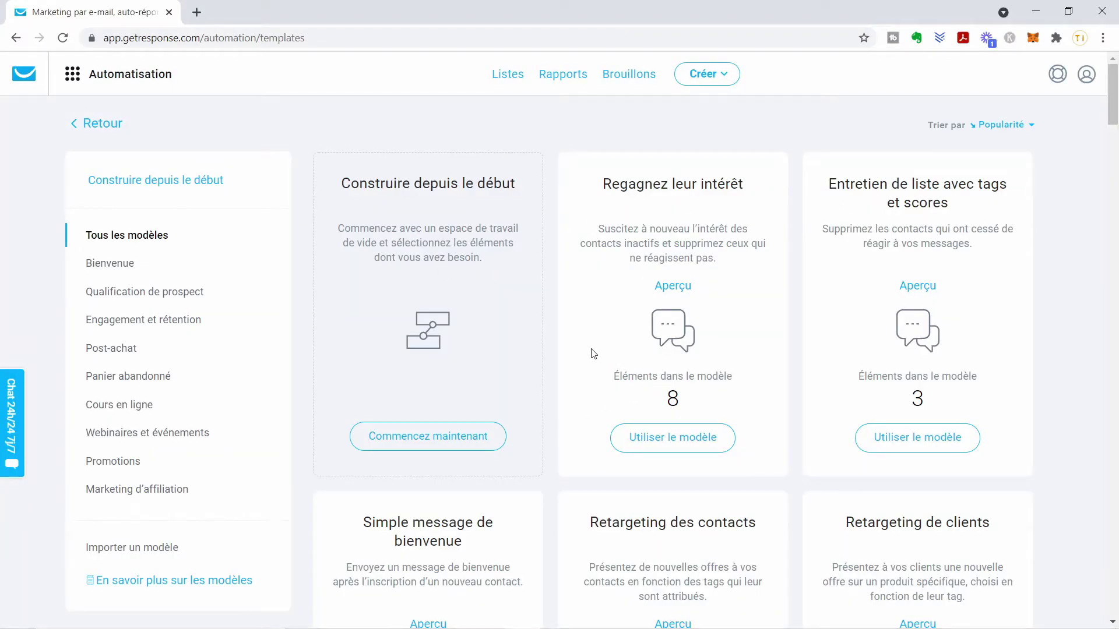
scroll(590, 353, "down", 10)
scroll(593, 353, "down", 20)
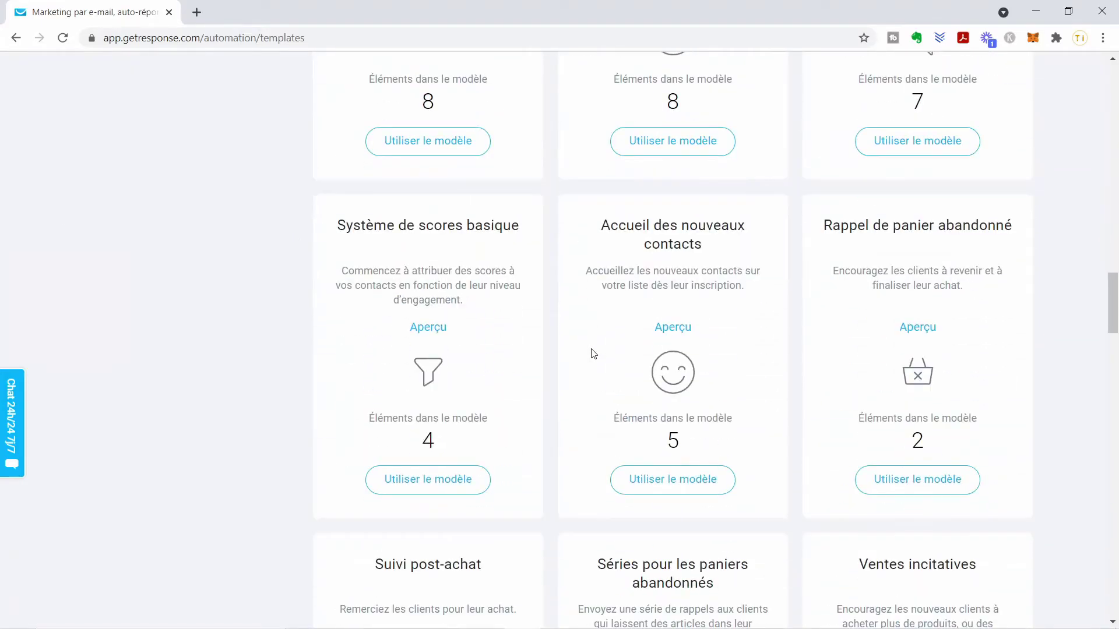
scroll(593, 353, "up", 20)
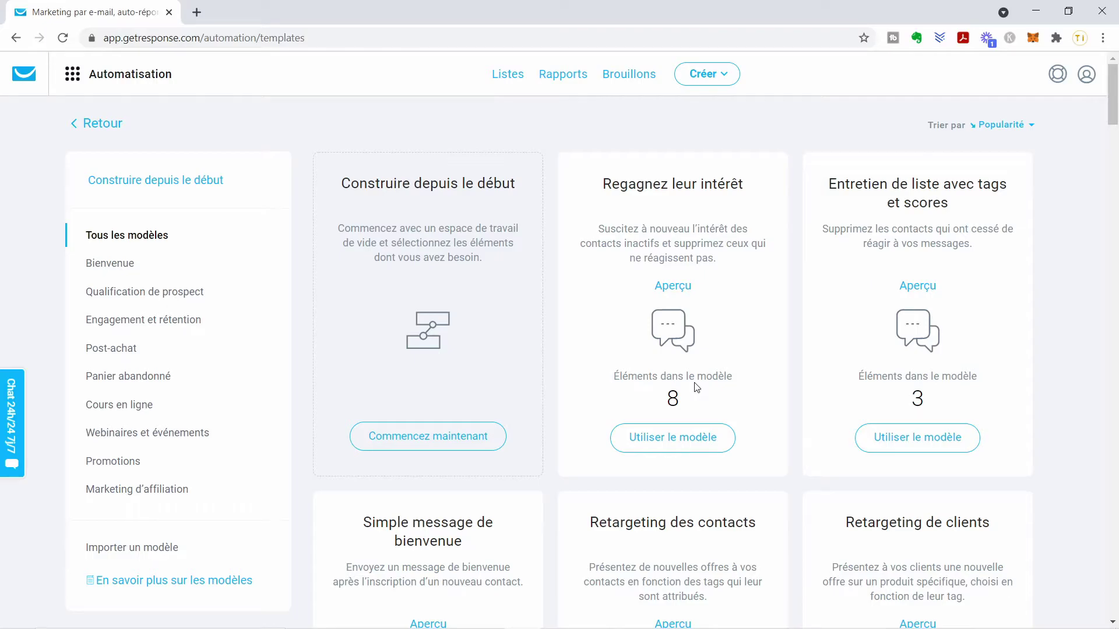
left_click(421, 436)
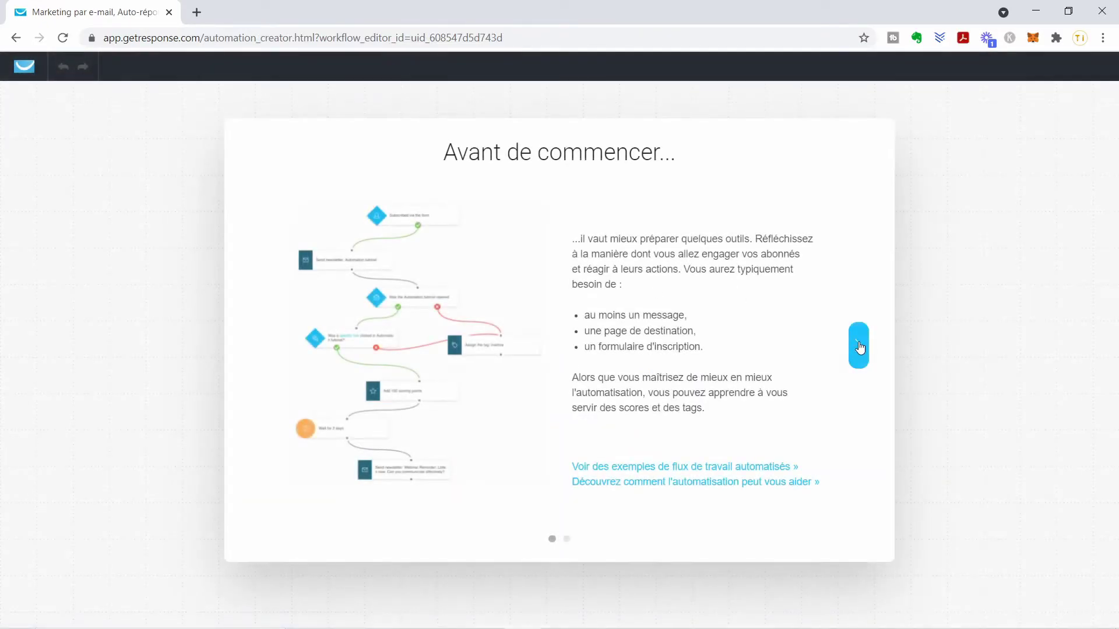
Pass the introduction slides and name the automated workflow "Test n°1 Youtube".
left_click(858, 344)
left_click(859, 343)
left_click(537, 153)
key("ctrl+a")
type("Test")
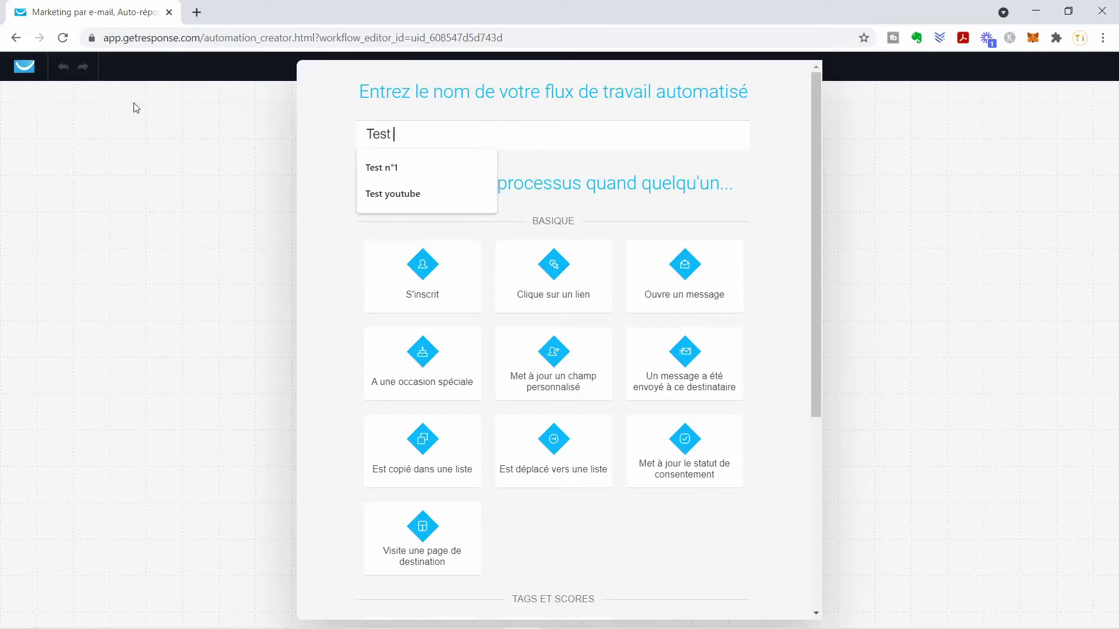
left_click(391, 169)
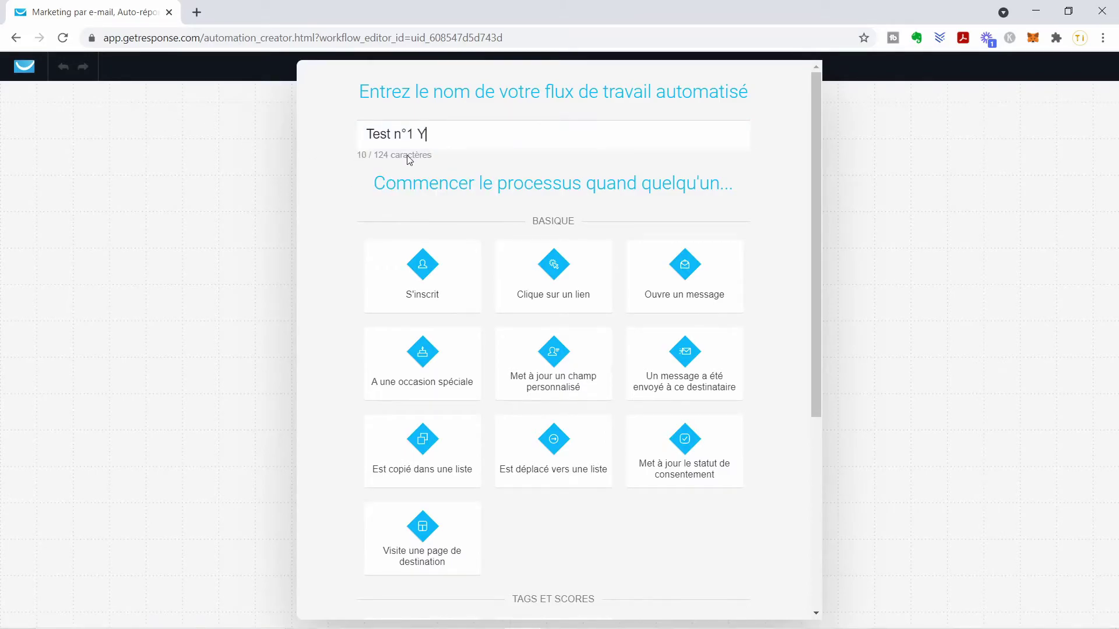
key("ctrl+t")
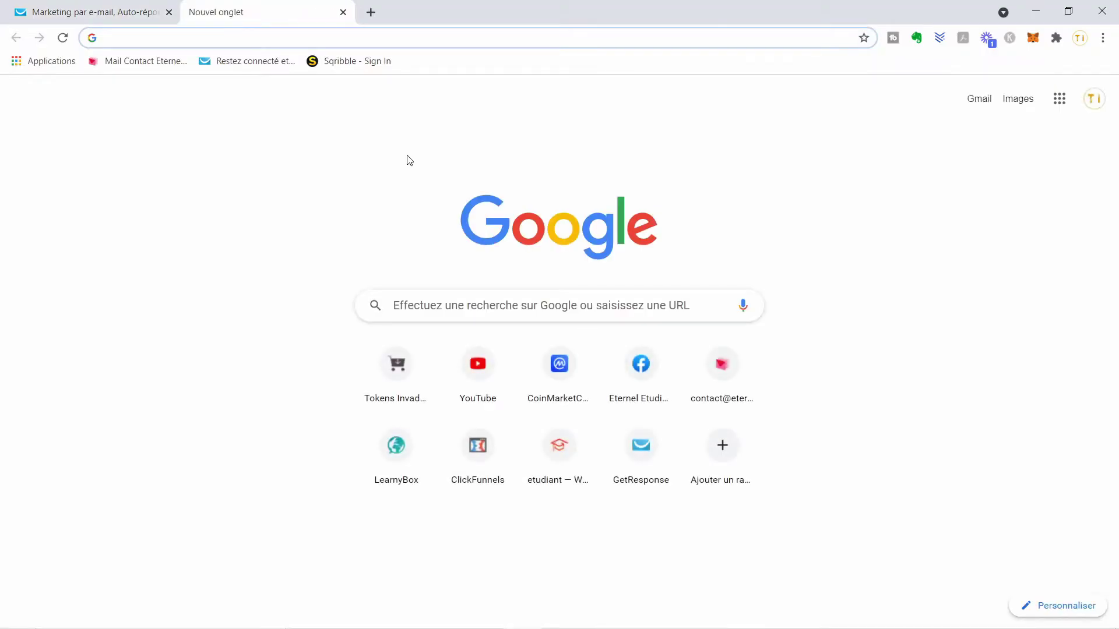
left_click(343, 13)
key("BackSpace")
key("BackSpace")
type("outube")
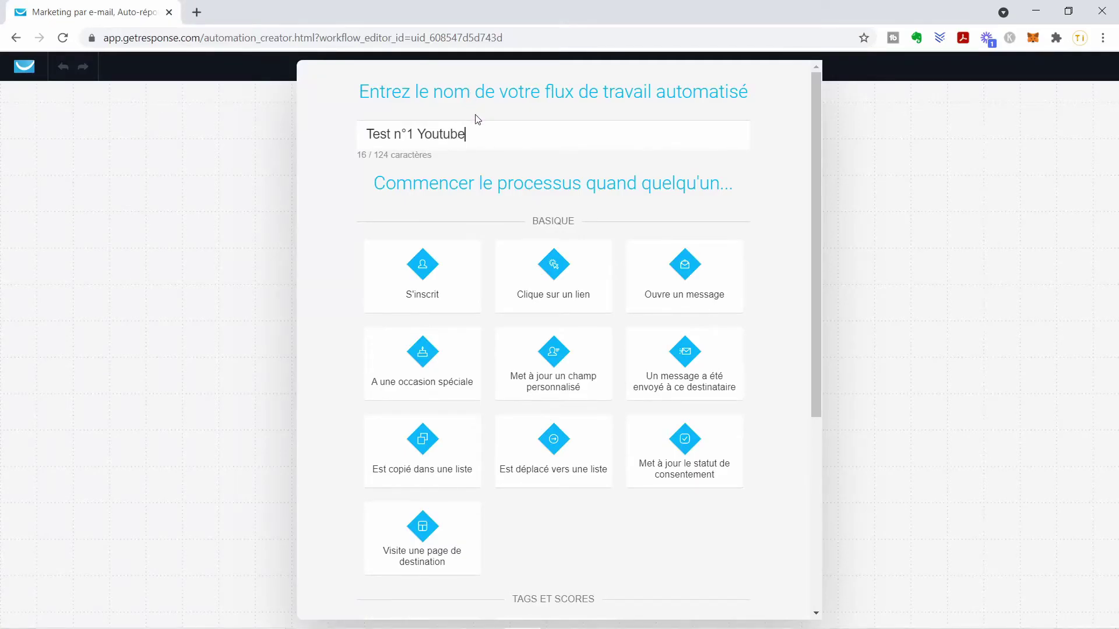
Make the workflow start when someone subscribes, using the "S'inscrit" condition, and dismiss the interactive tutorial.
scroll(524, 204, "down", 1)
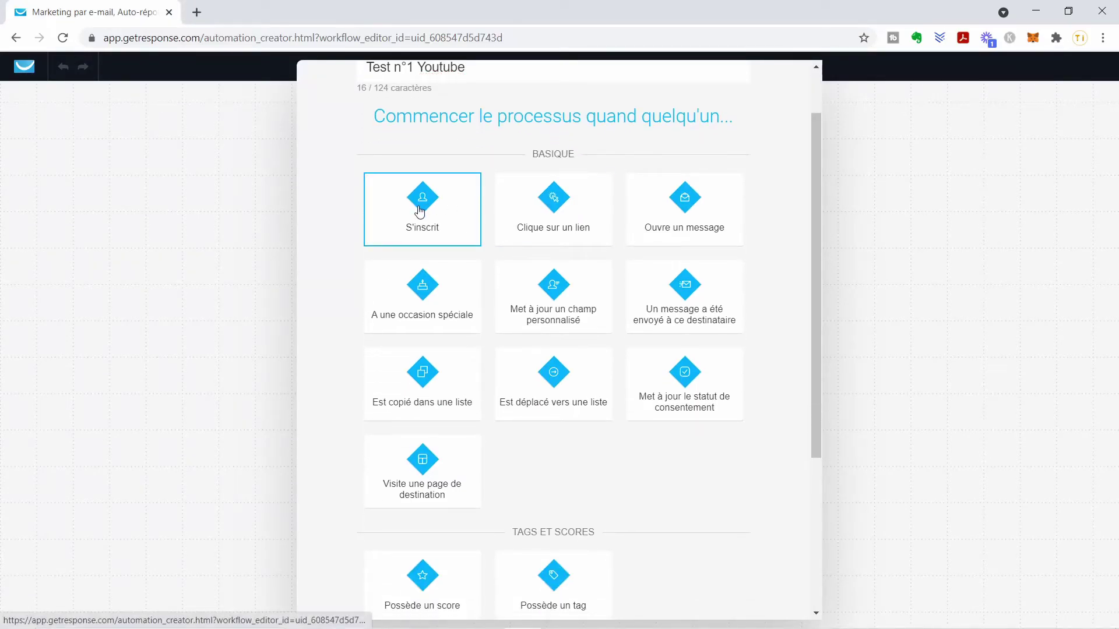
left_click(460, 243)
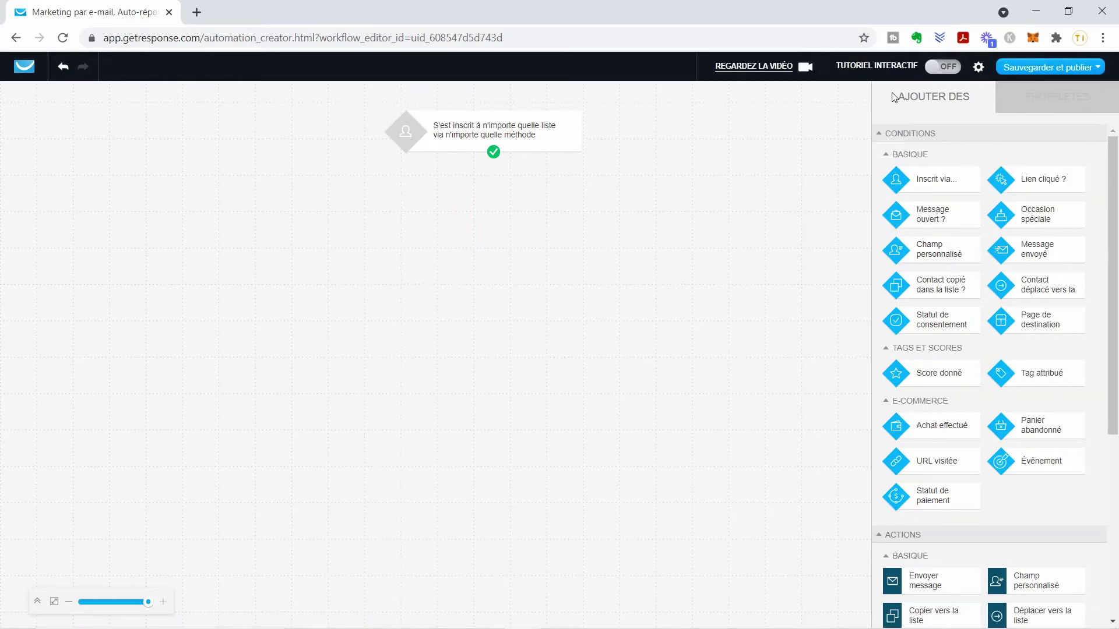
left_click(937, 66)
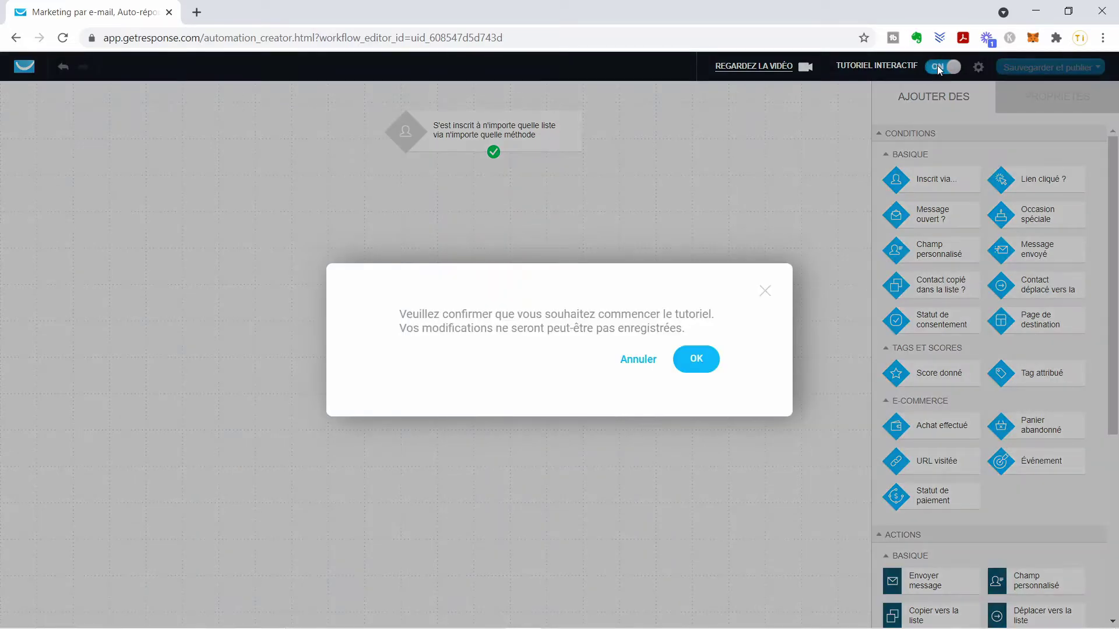
left_click(764, 291)
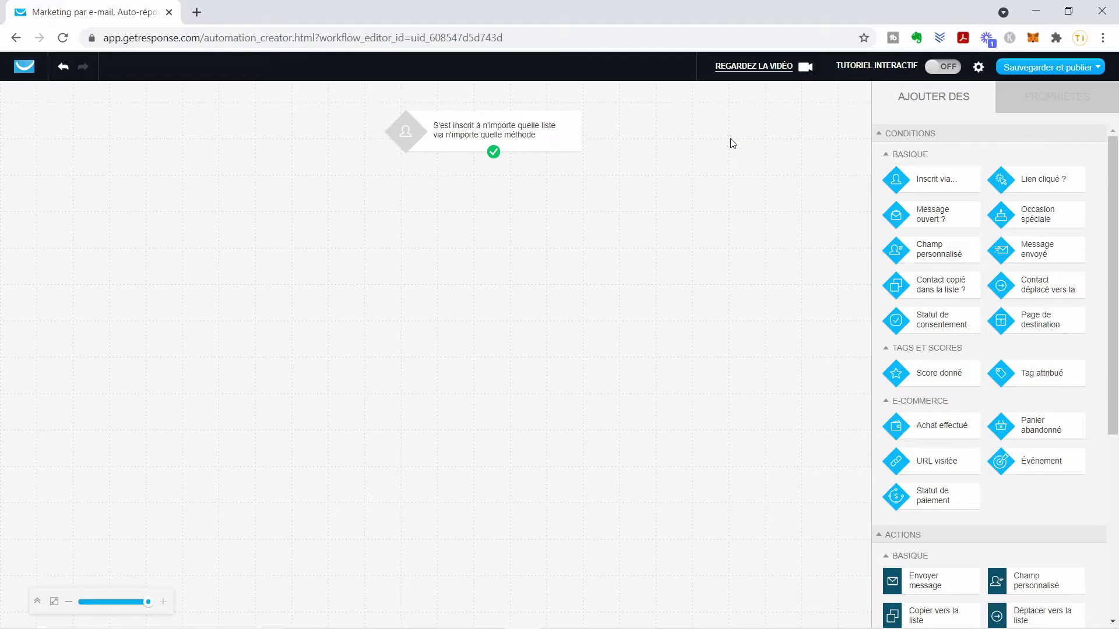
Restrict the subscription condition to the specific list "prospect-formation-offerte-seo-youtube", keeping "N'importe quelle méthode" as the subscription method.
left_click(495, 127)
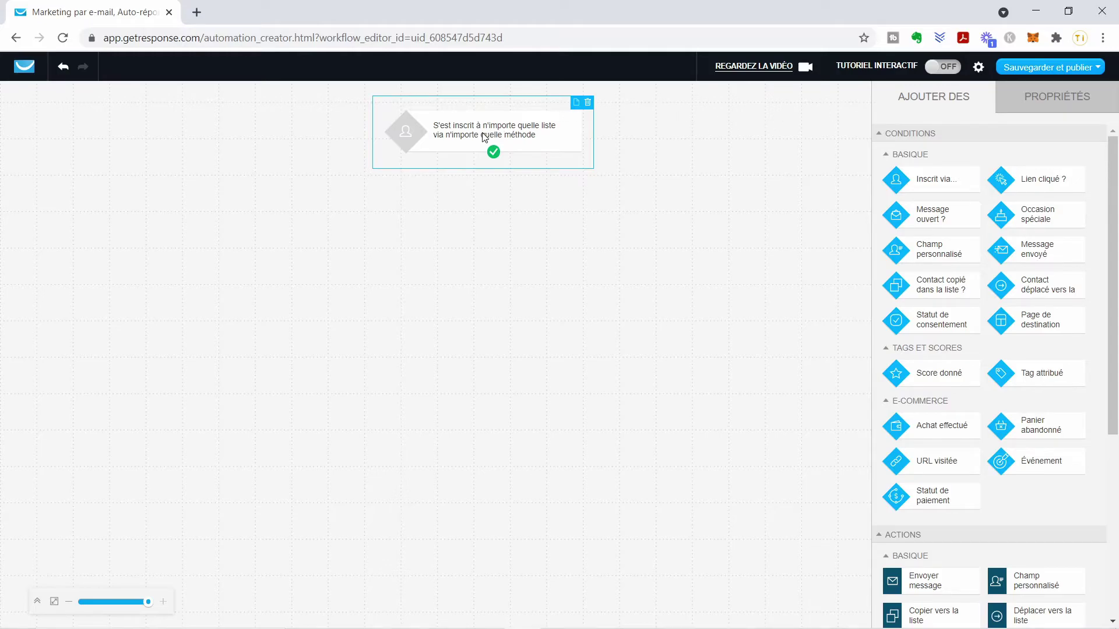
left_click(1029, 103)
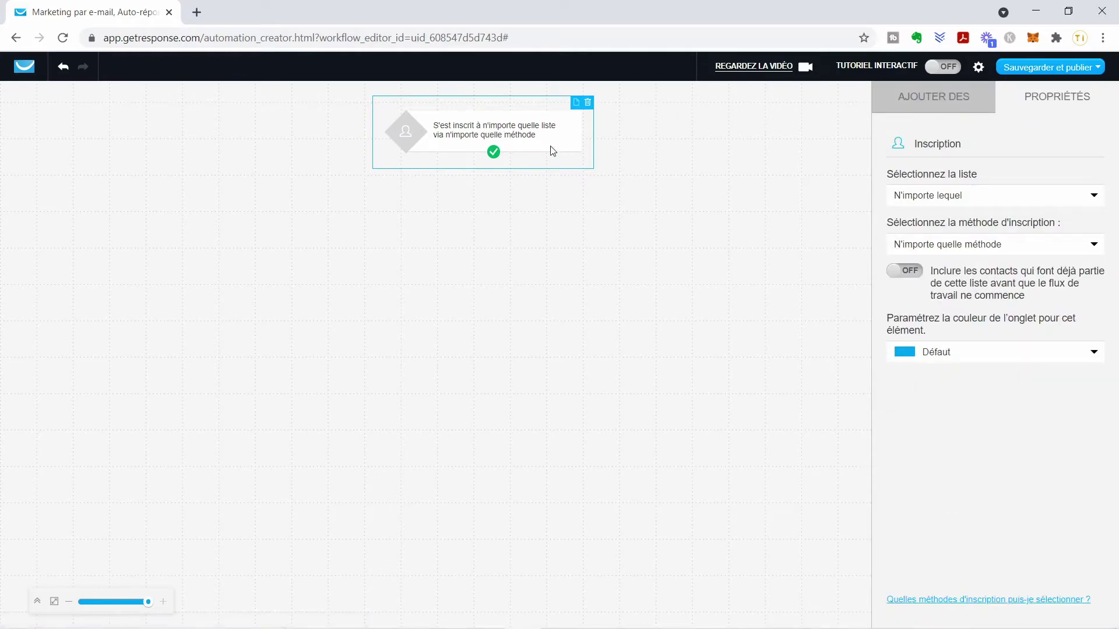
left_click(987, 197)
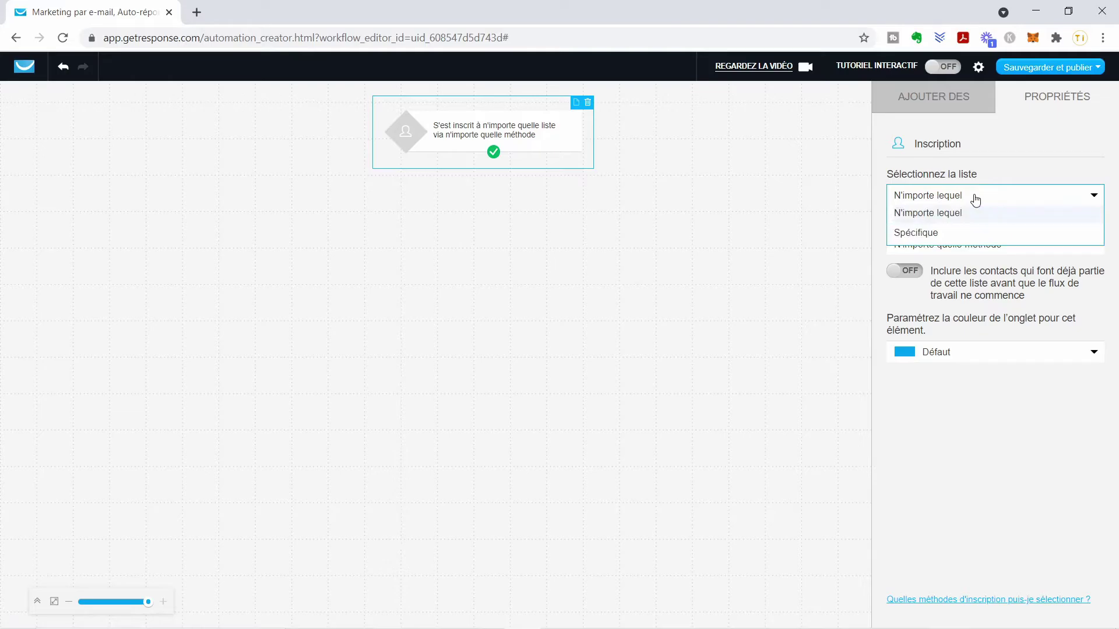
left_click(930, 234)
left_click(931, 233)
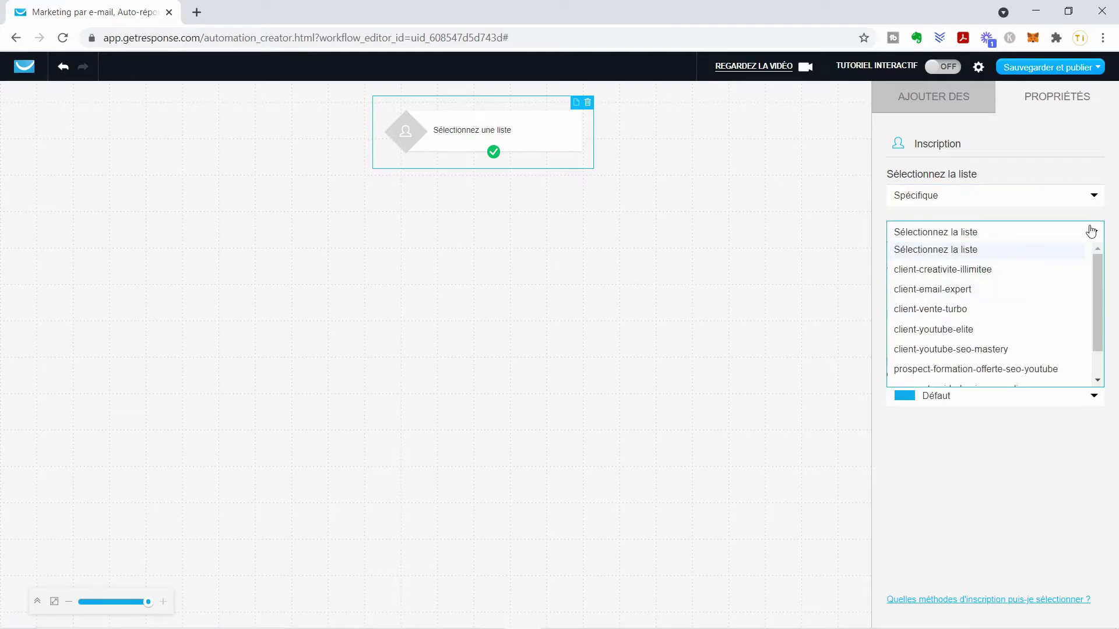
scroll(980, 307, "down", 1)
left_click(936, 341)
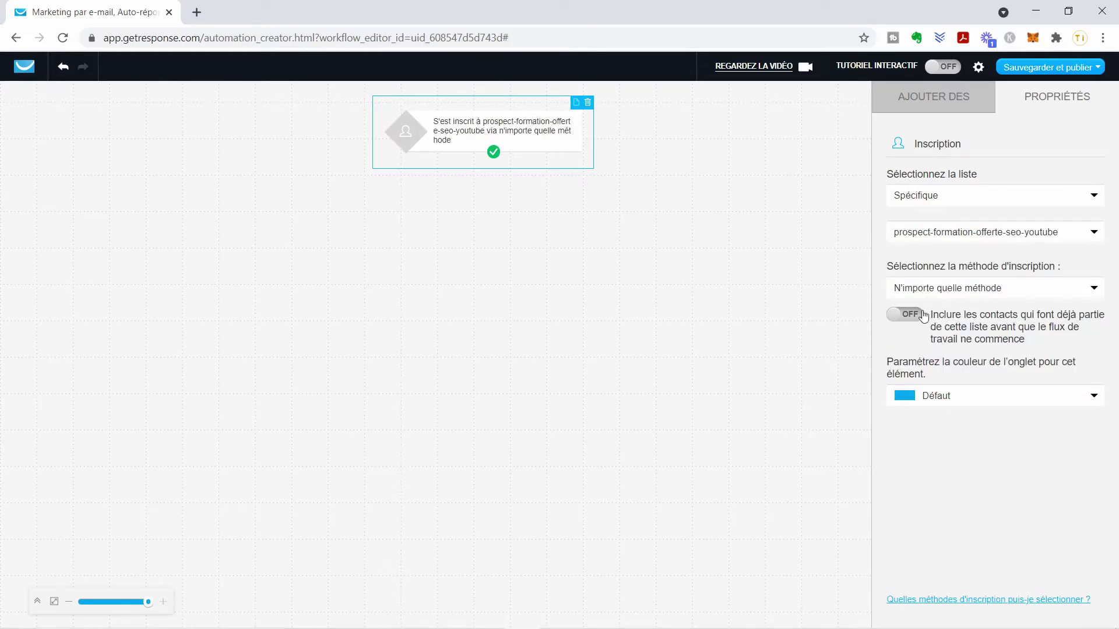
left_click(912, 290)
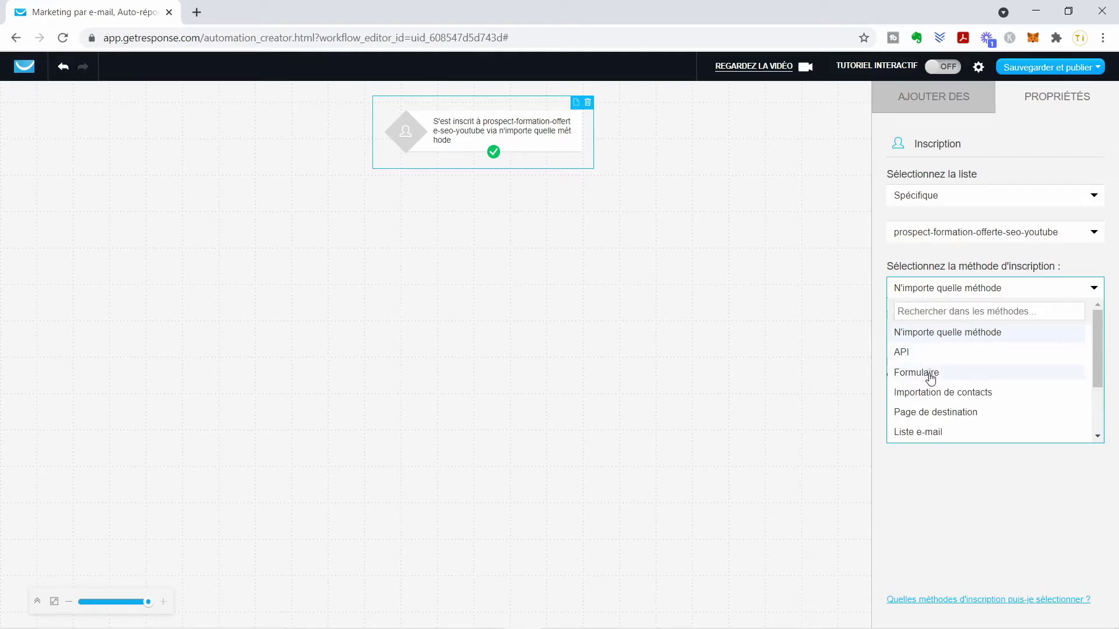
left_click(919, 333)
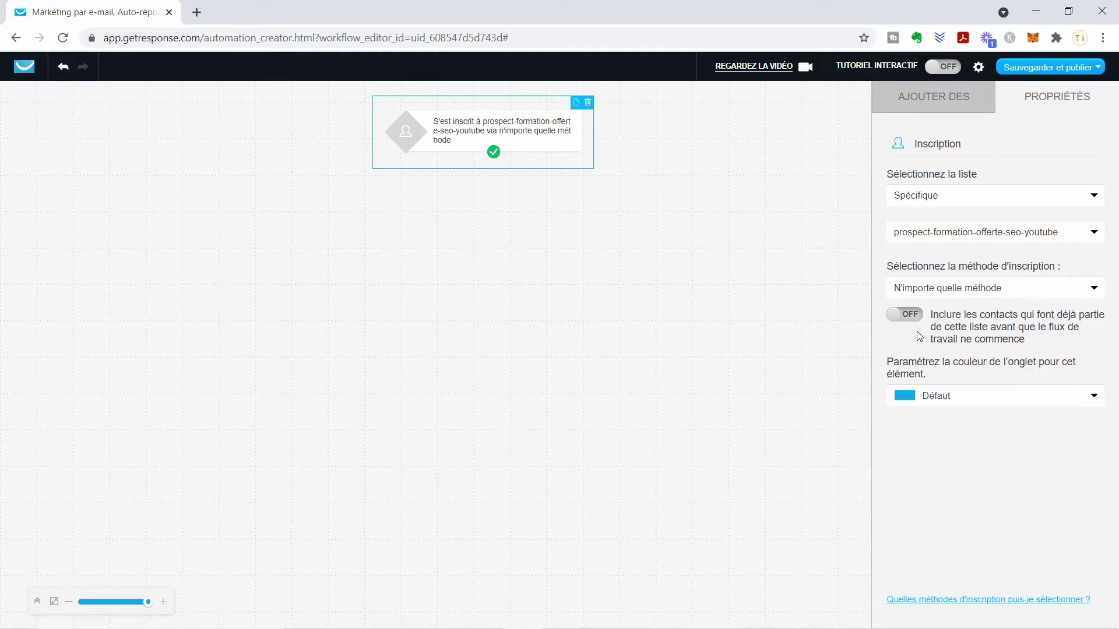
Add an "Envoyer message" action below the subscription condition and connect the condition's positive output to it.
left_click(884, 98)
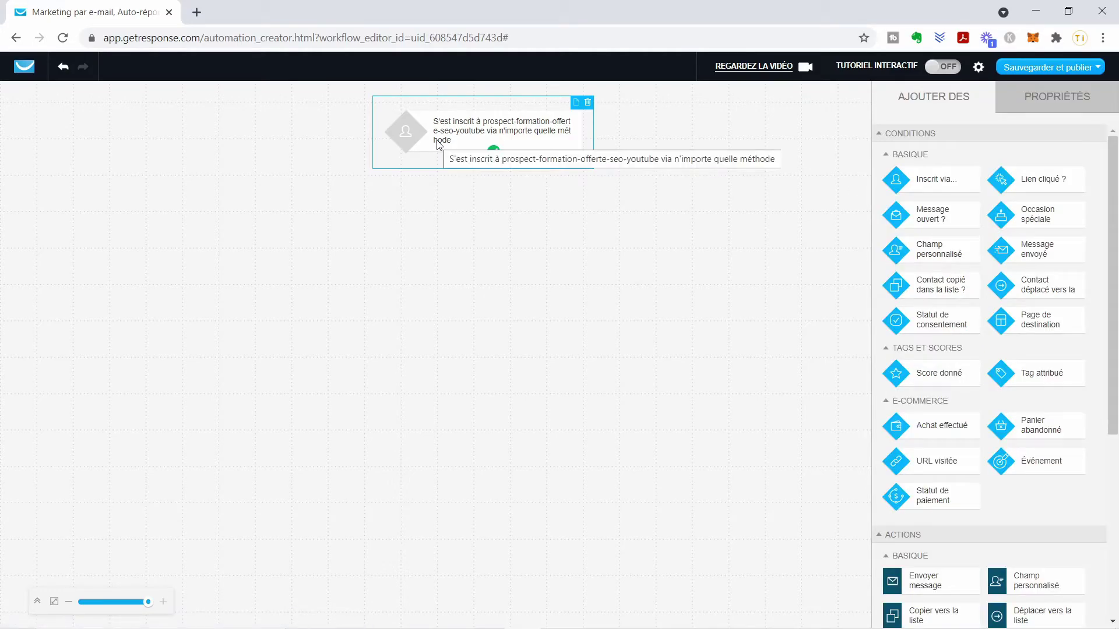
scroll(983, 538, "down", 4)
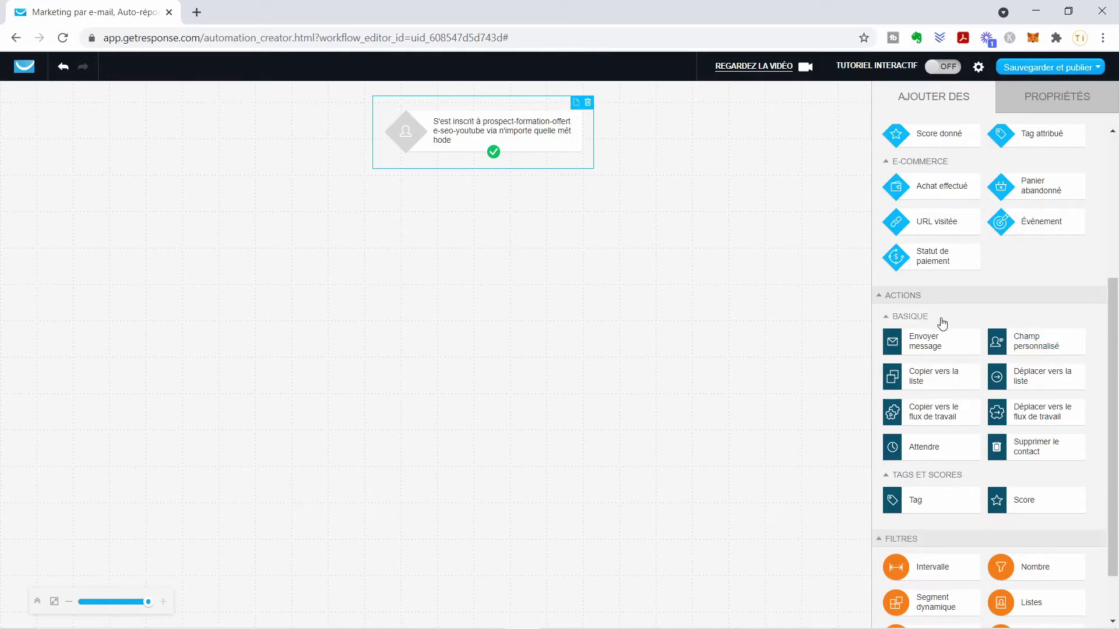
left_click_drag(924, 334, 483, 230)
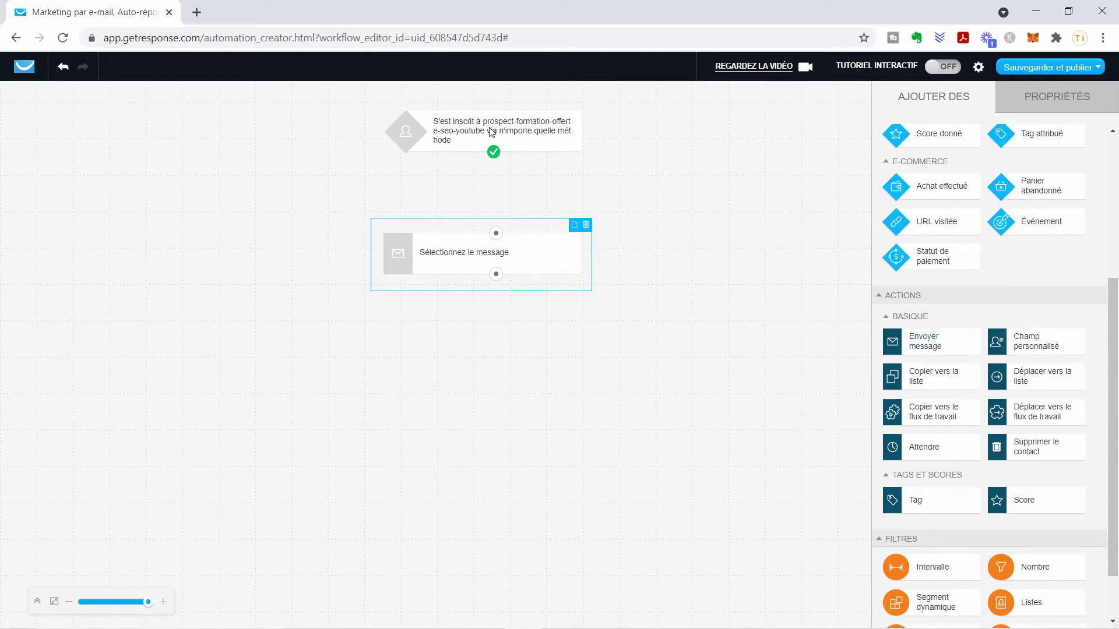
left_click_drag(494, 152, 497, 234)
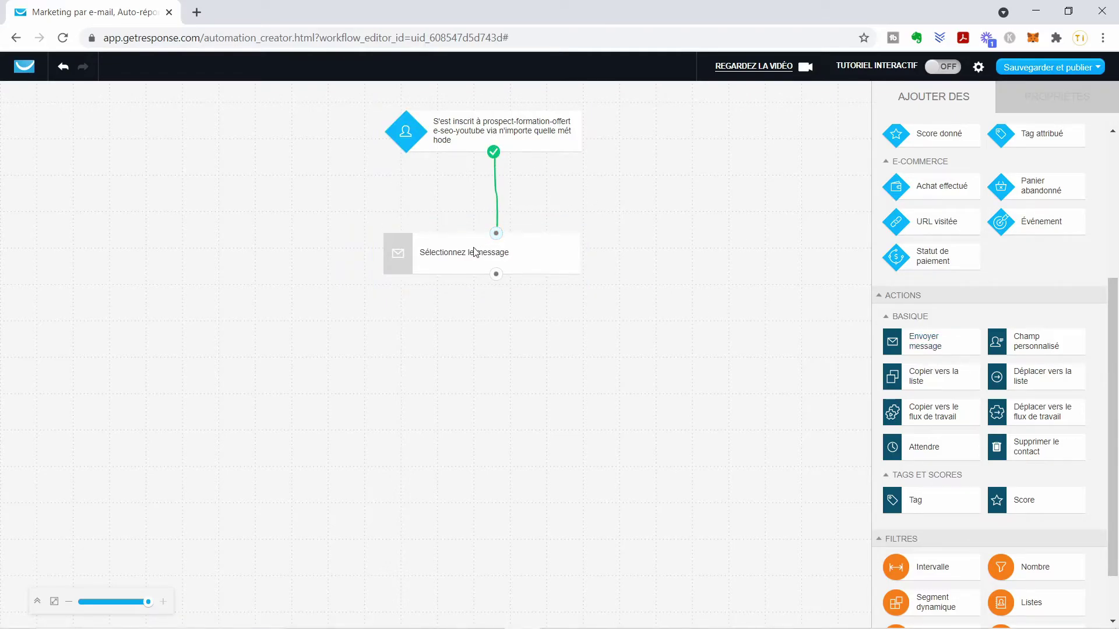
Assign the automation message "Email accès formation Vente Turbo (+upsell)" to the first send action and move the block slightly closer to the condition.
left_click(476, 252)
left_click(1031, 103)
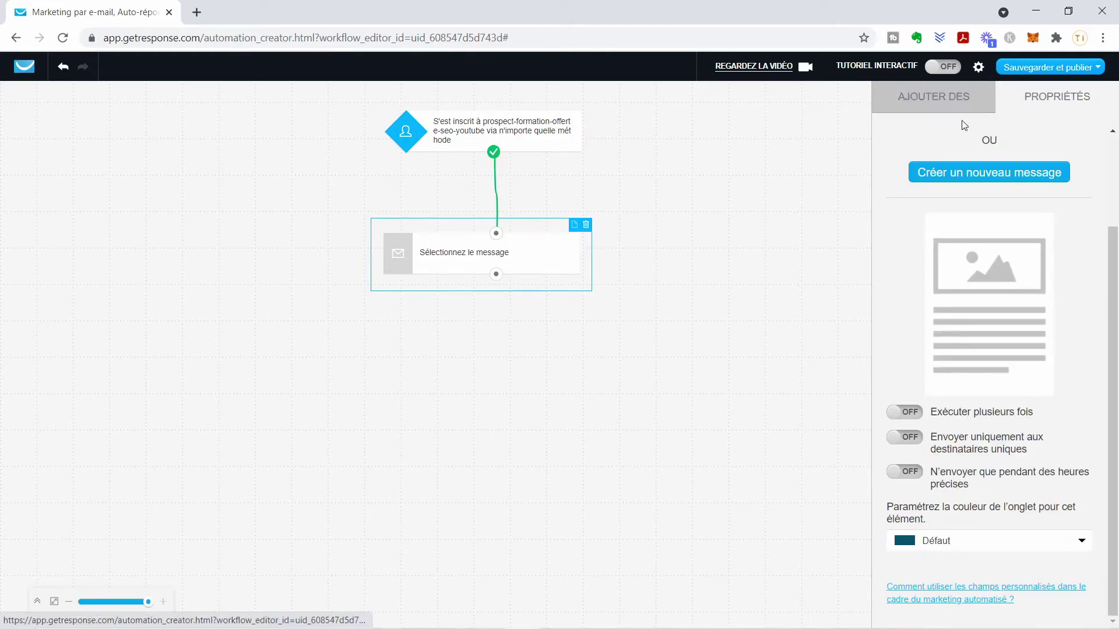
scroll(938, 330, "up", 2)
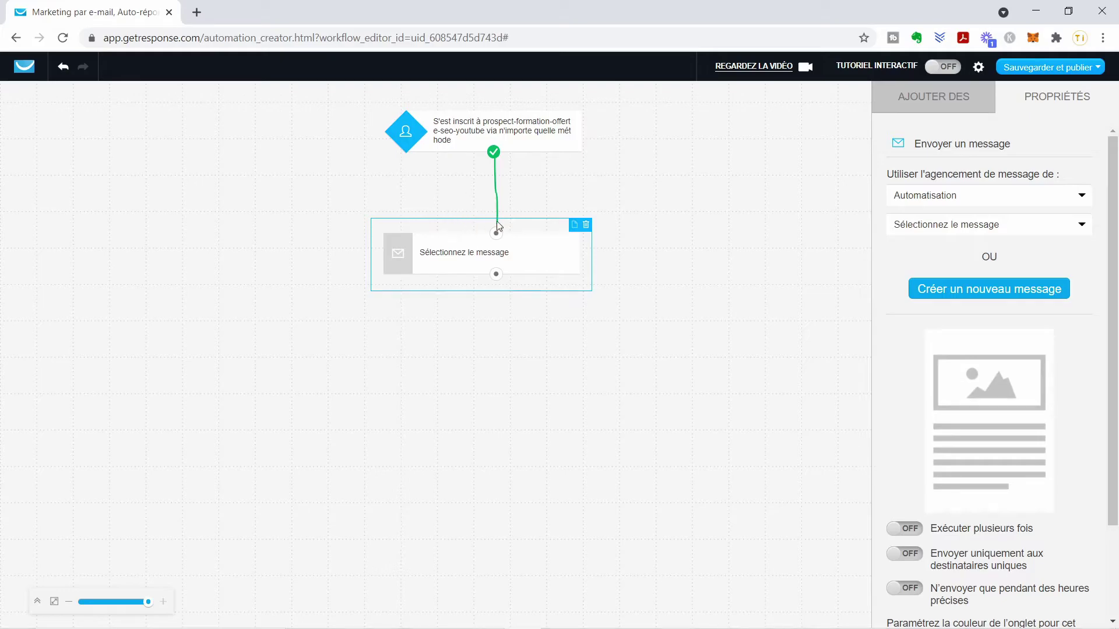
left_click(973, 226)
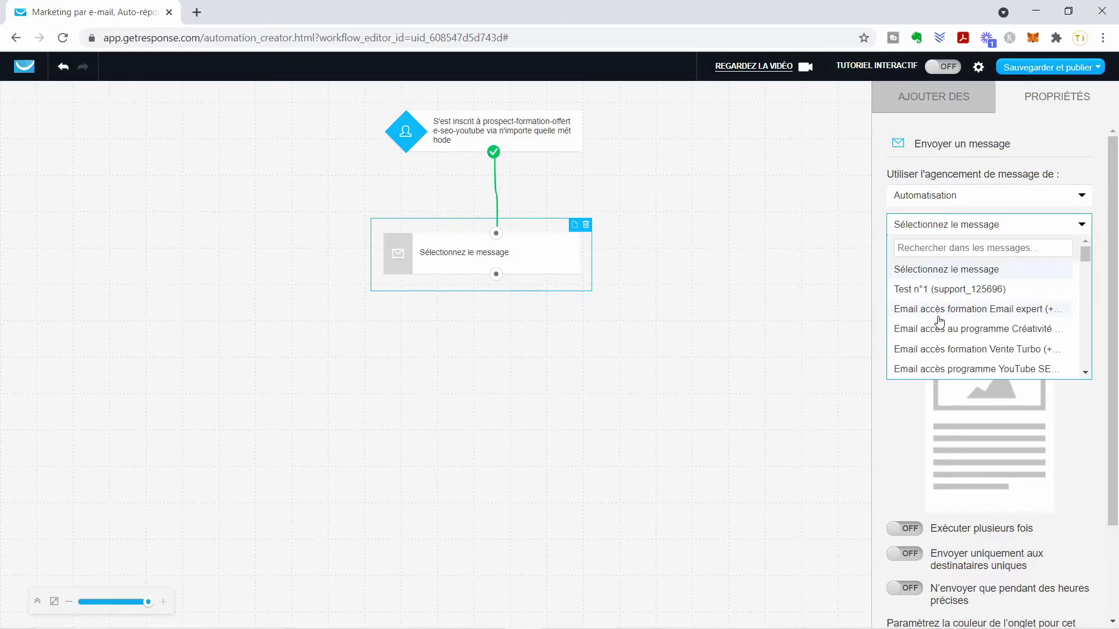
left_click(944, 352)
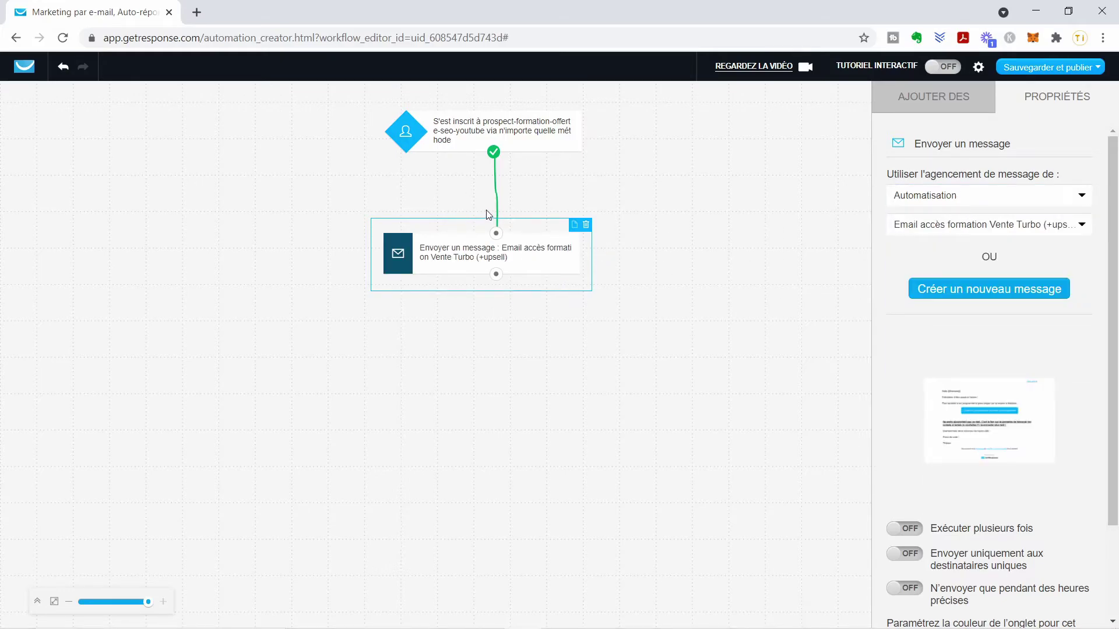
left_click_drag(526, 265, 530, 244)
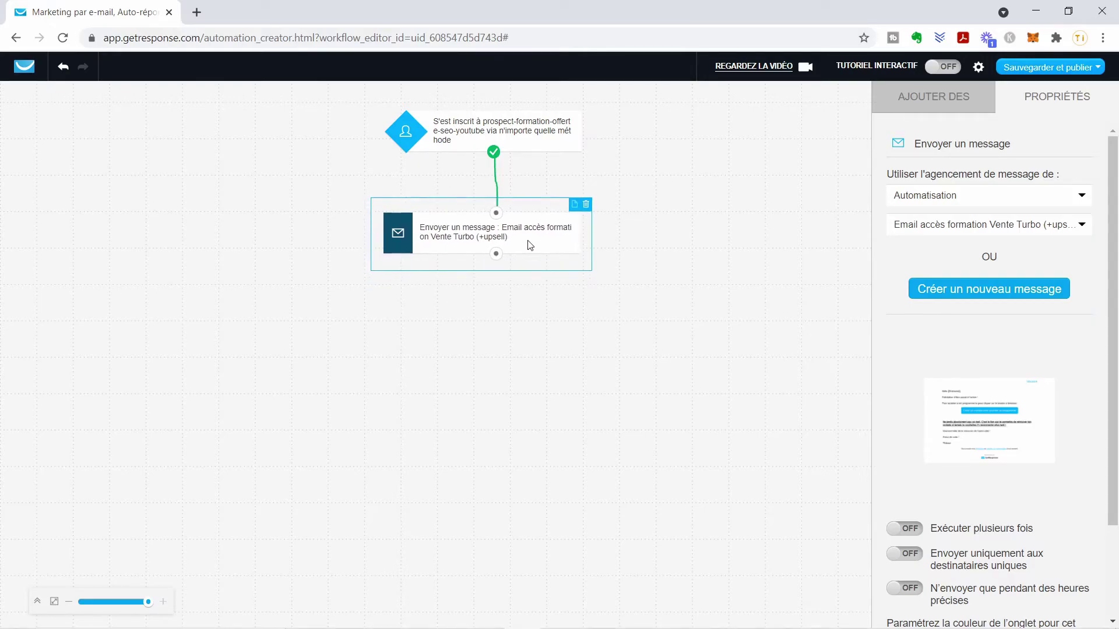
left_click(454, 139)
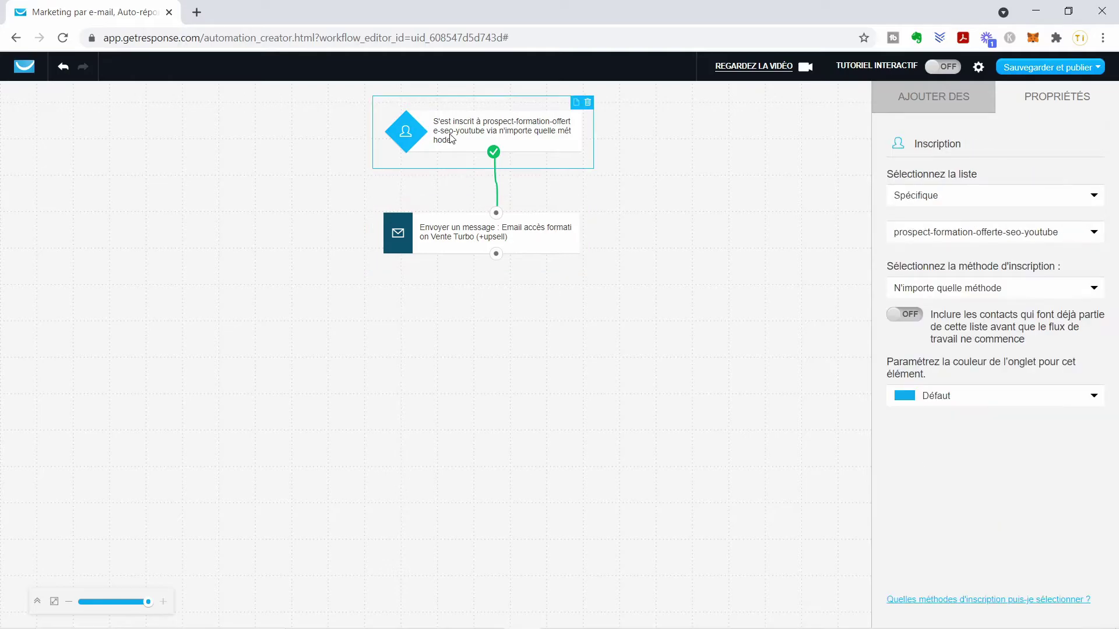
left_click(444, 229)
Add an "Attendre" action below the first message, connect the message to it, and keep the wait at 1 day.
left_click(909, 99)
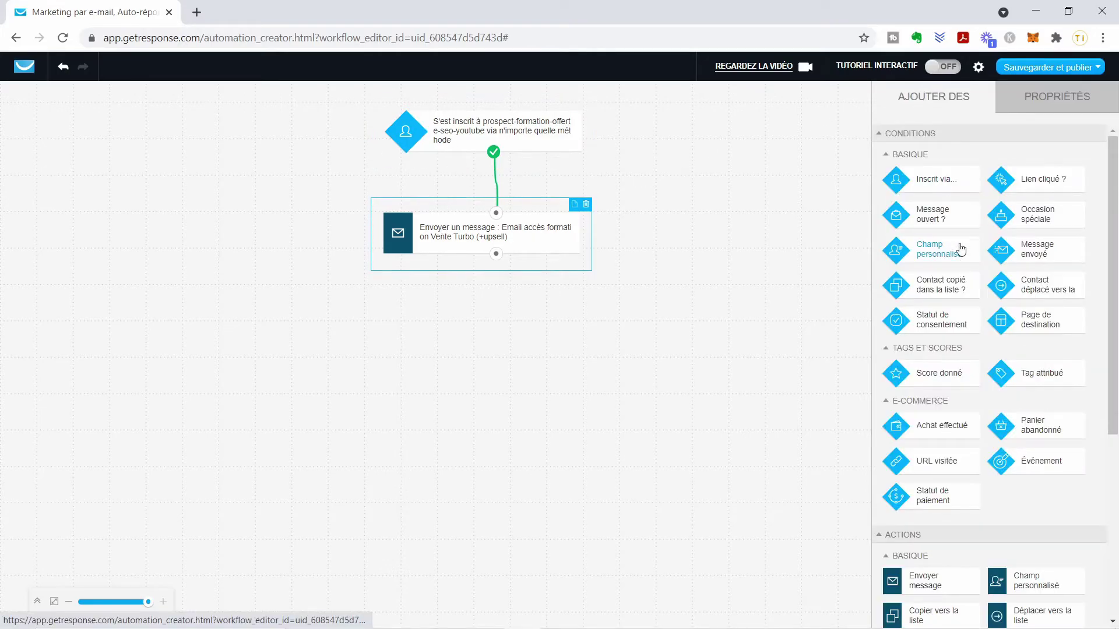
scroll(958, 262, "down", 3)
scroll(965, 319, "down", 3)
left_click_drag(924, 389, 478, 307)
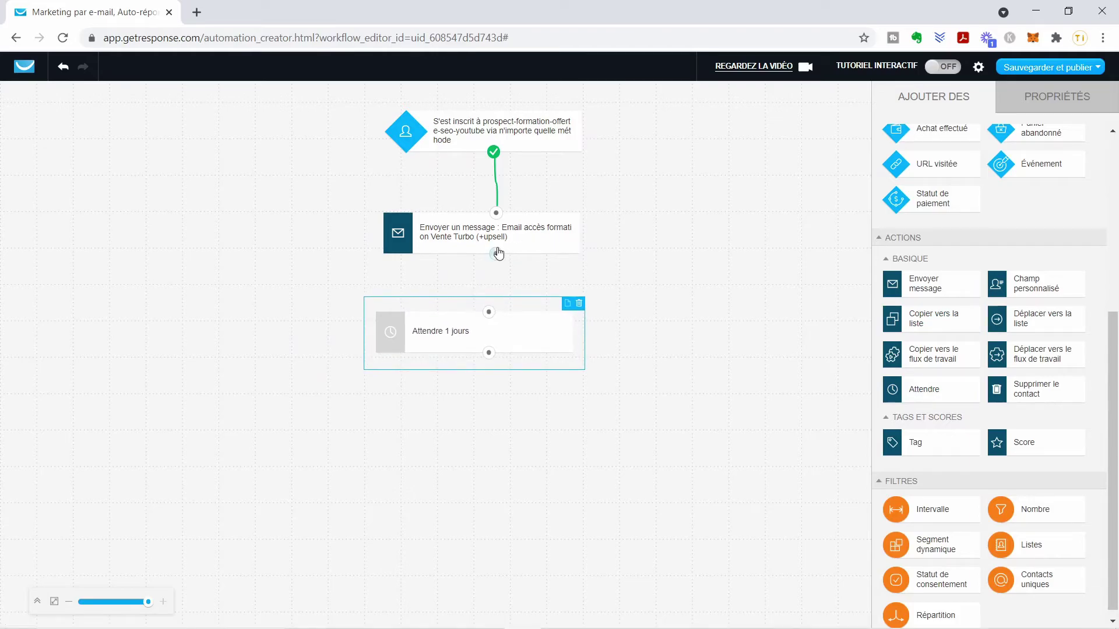
left_click_drag(496, 254, 489, 312)
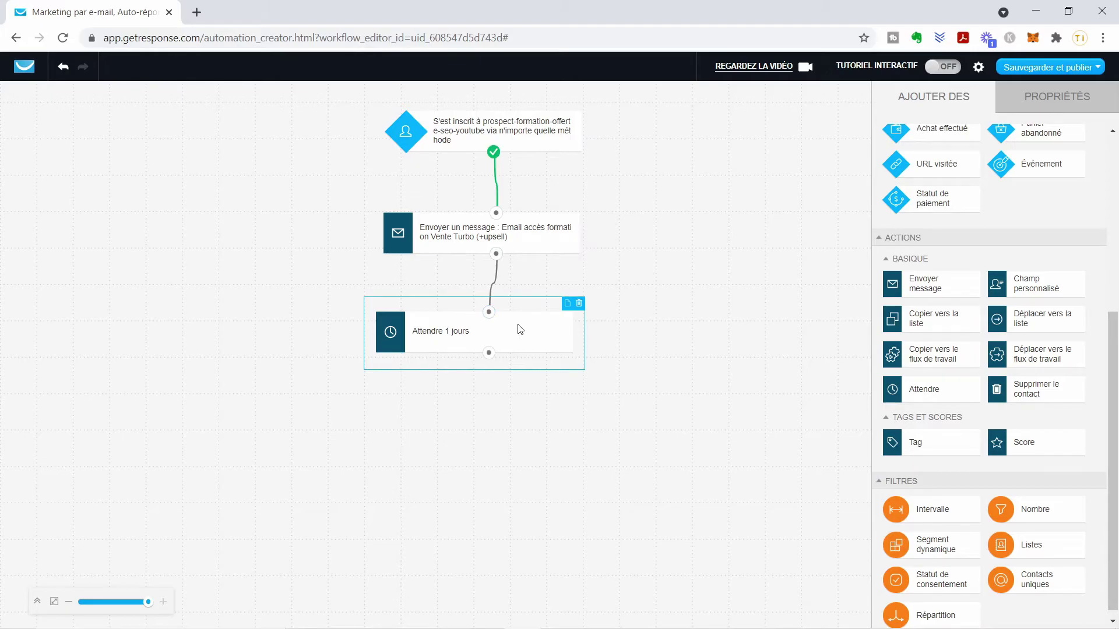
left_click(1027, 100)
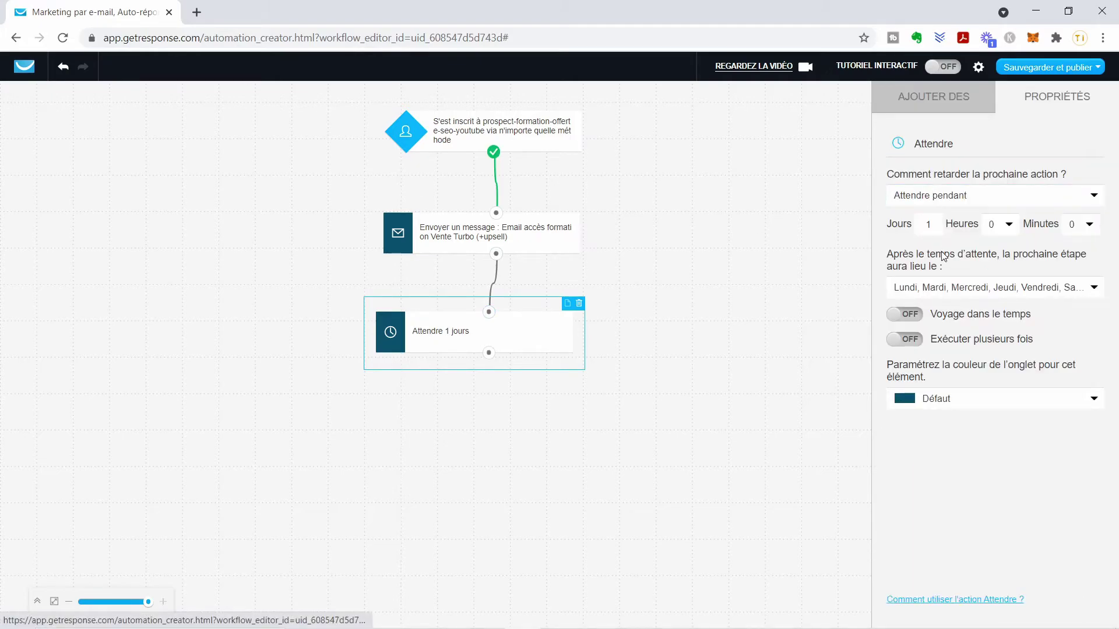
double_click(930, 222)
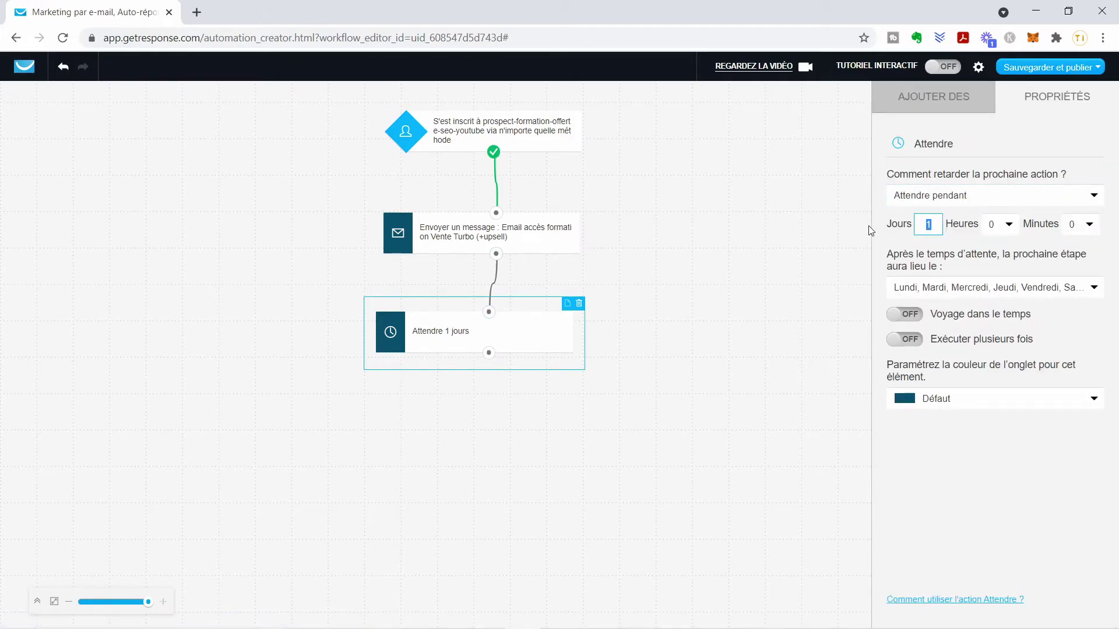
left_click(926, 223)
Add a second "Envoyer message" action below the wait block and connect the wait to it.
left_click(927, 109)
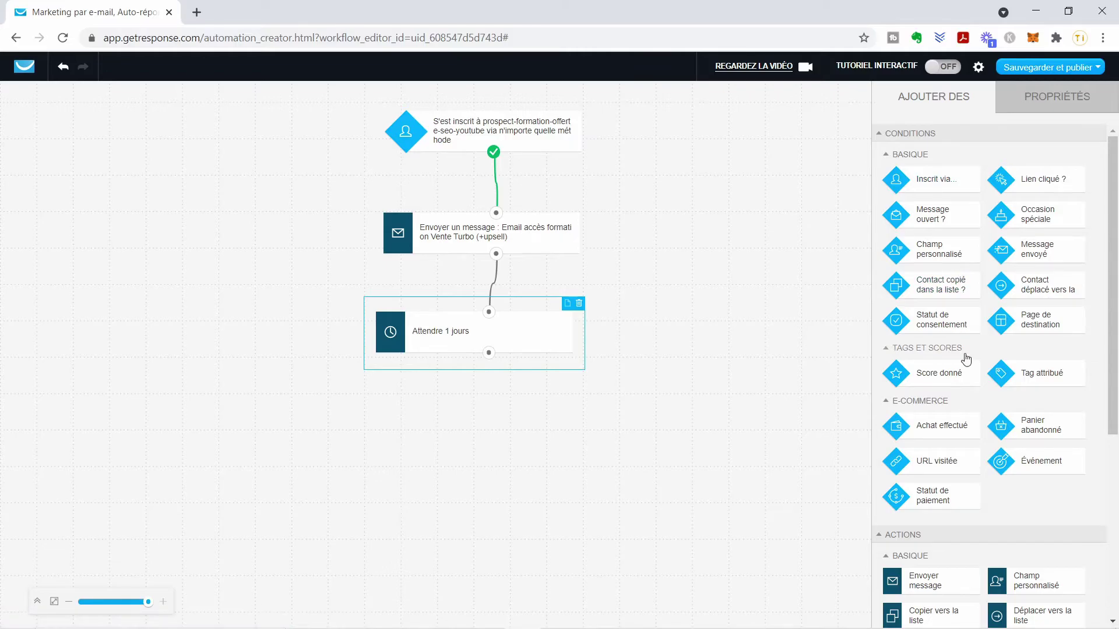
scroll(966, 359, "down", 4)
left_click_drag(957, 355, 479, 403)
left_click_drag(488, 353, 491, 407)
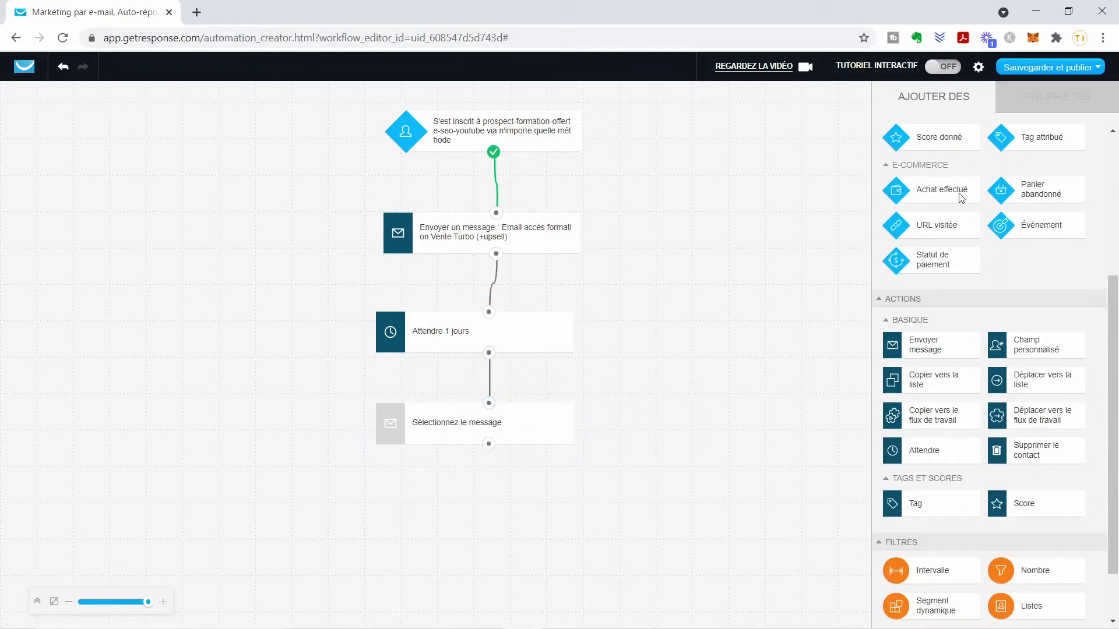
scroll(934, 299, "up", 4)
scroll(956, 460, "down", 3)
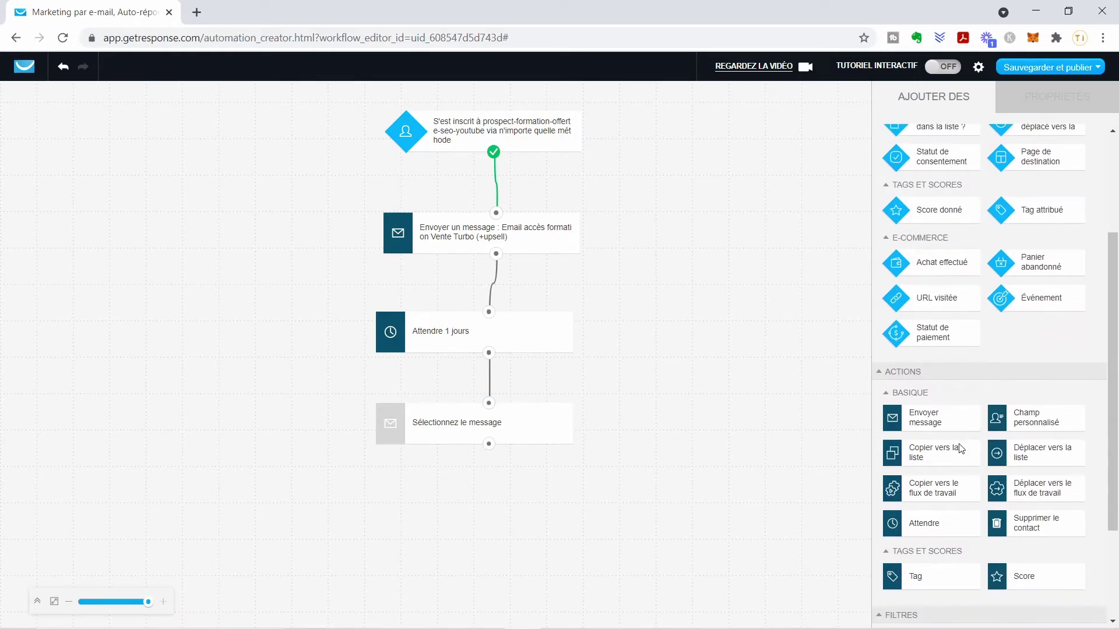
Assign the message "Email accès formation Vente Turbo (+upsell)" to the second send action.
left_click(553, 423)
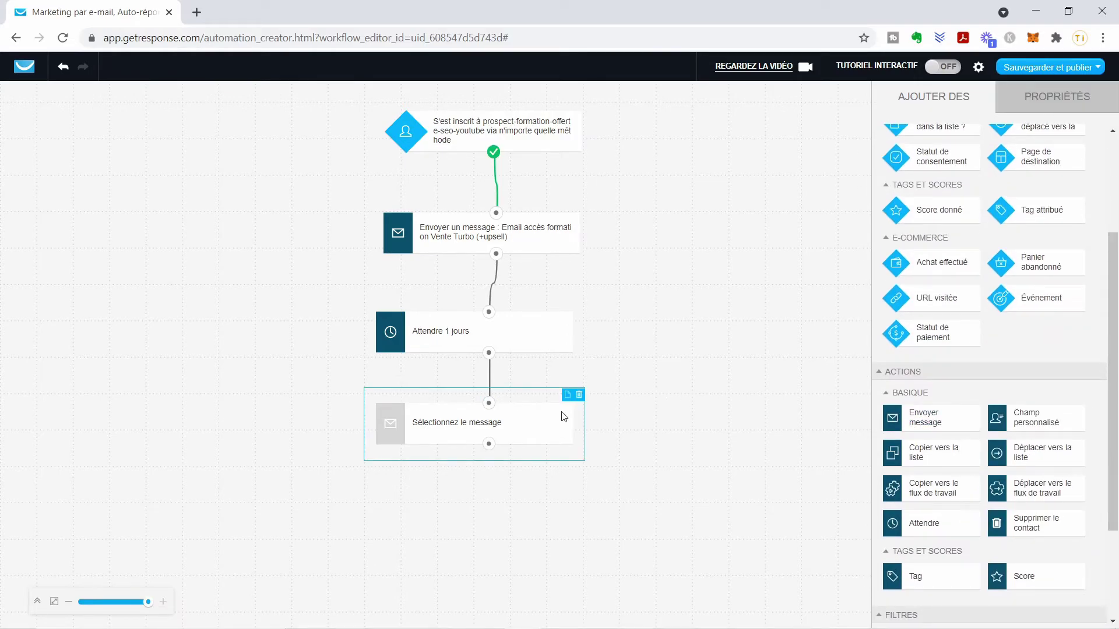
left_click(1046, 105)
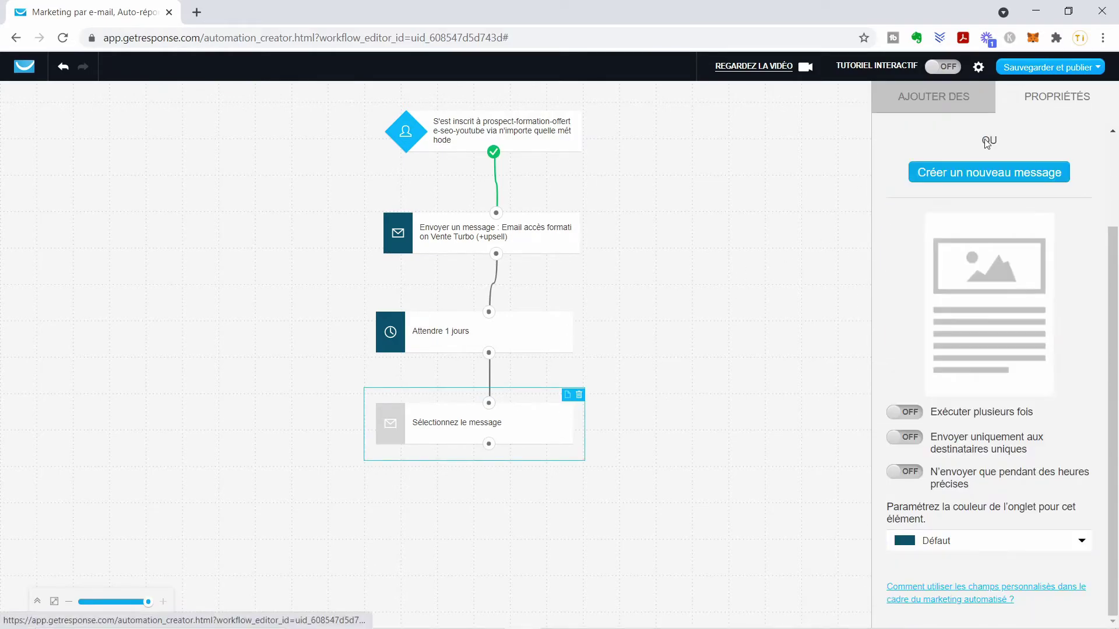
left_click(915, 239)
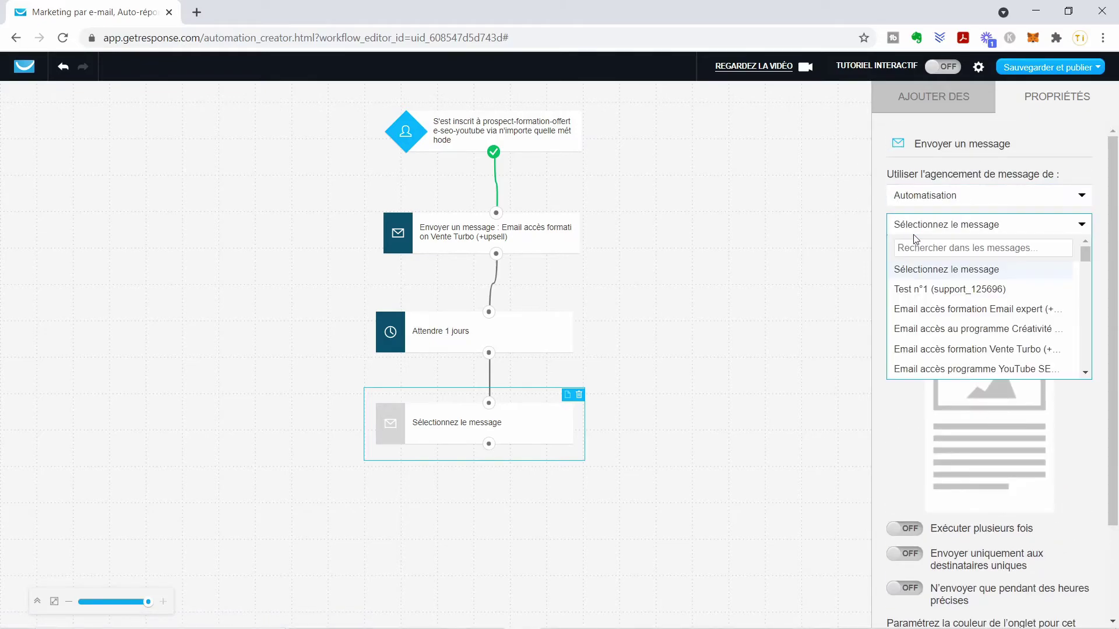
left_click(915, 353)
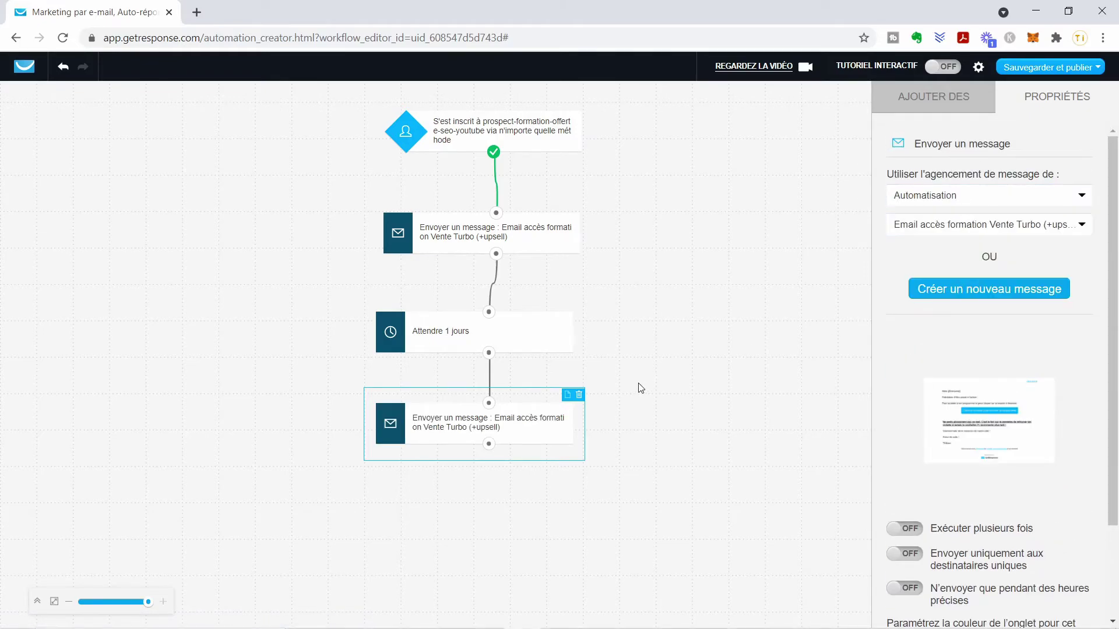
Add a second "Attendre" action below the second message, connect them, and adjust the block's position.
left_click(955, 98)
scroll(973, 369, "down", 4)
left_click_drag(914, 471, 466, 482)
left_click_drag(488, 444, 494, 512)
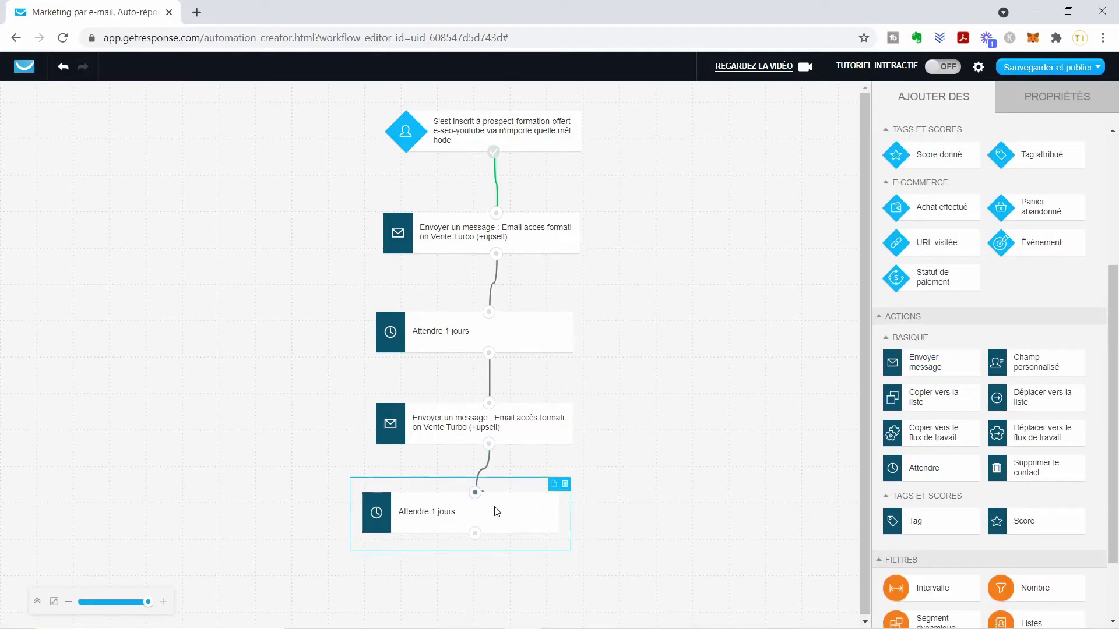
left_click(524, 536)
Add a third "Envoyer message" action at the end of the chain and connect the second wait to it.
scroll(993, 361, "down", 2)
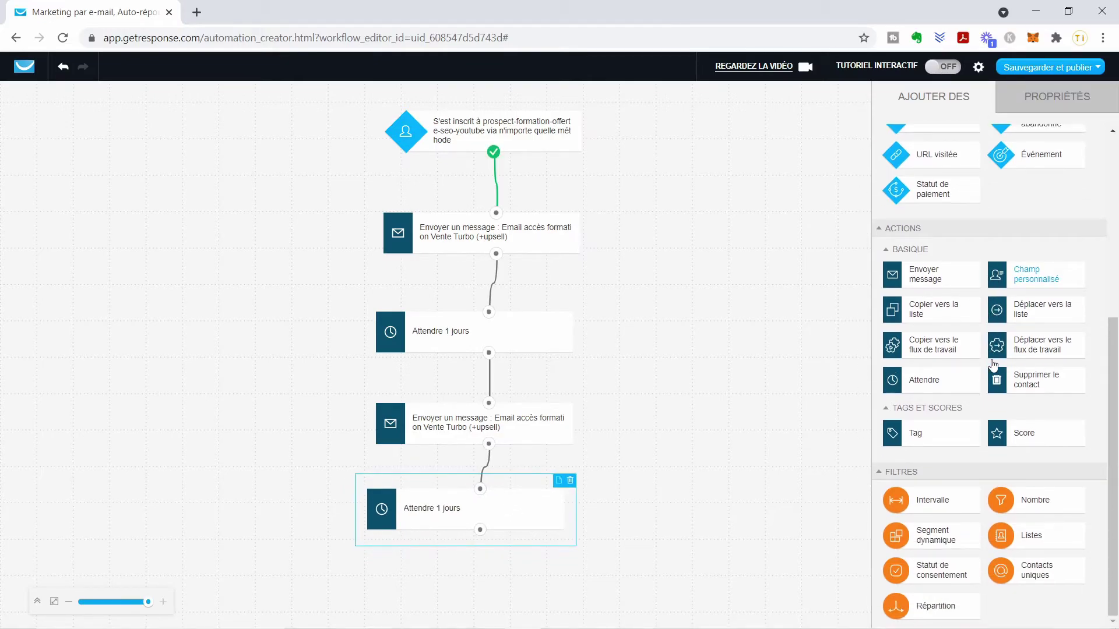
left_click_drag(921, 270, 469, 574)
left_click_drag(479, 530, 472, 574)
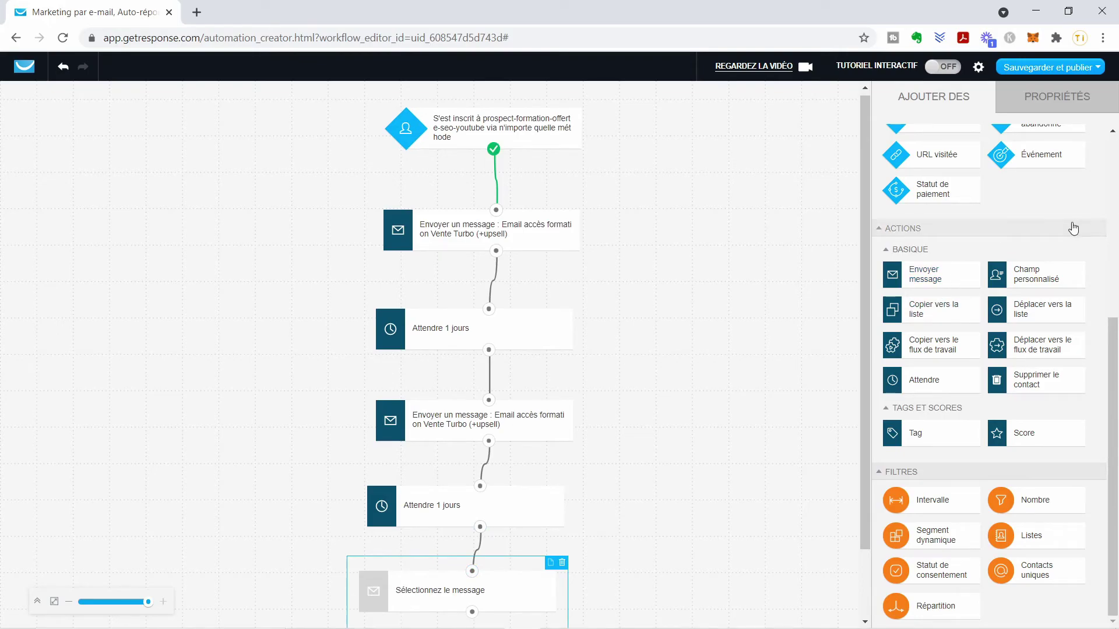
Assign the message "Email n°16 Creation besoin Vente Turbo" to the third send action and deselect the block.
scroll(1073, 228, "up", 5)
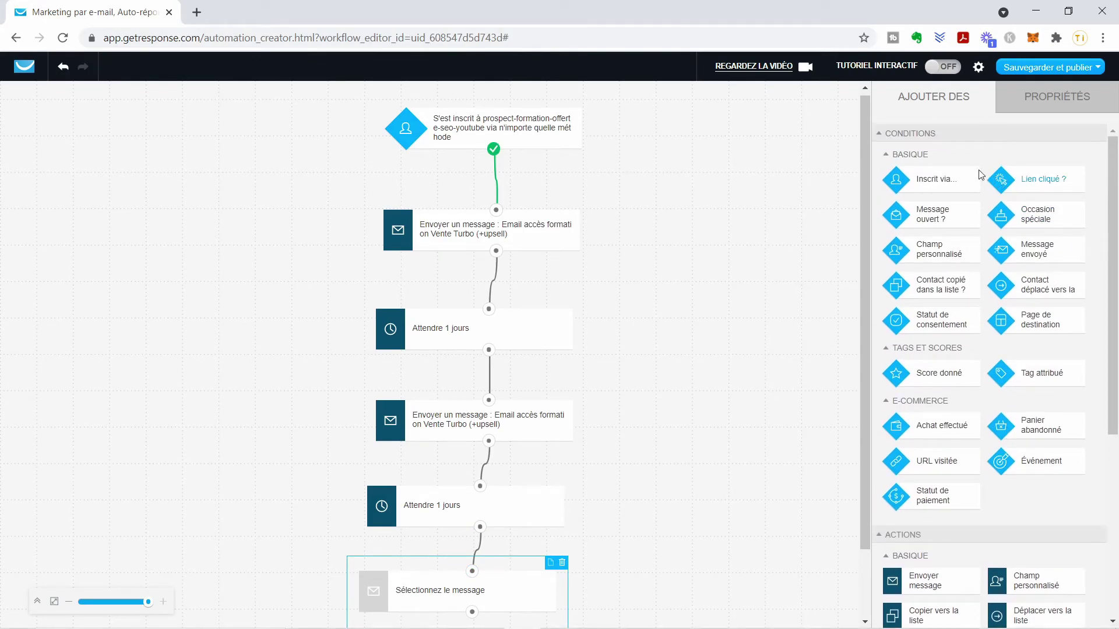
left_click(1034, 105)
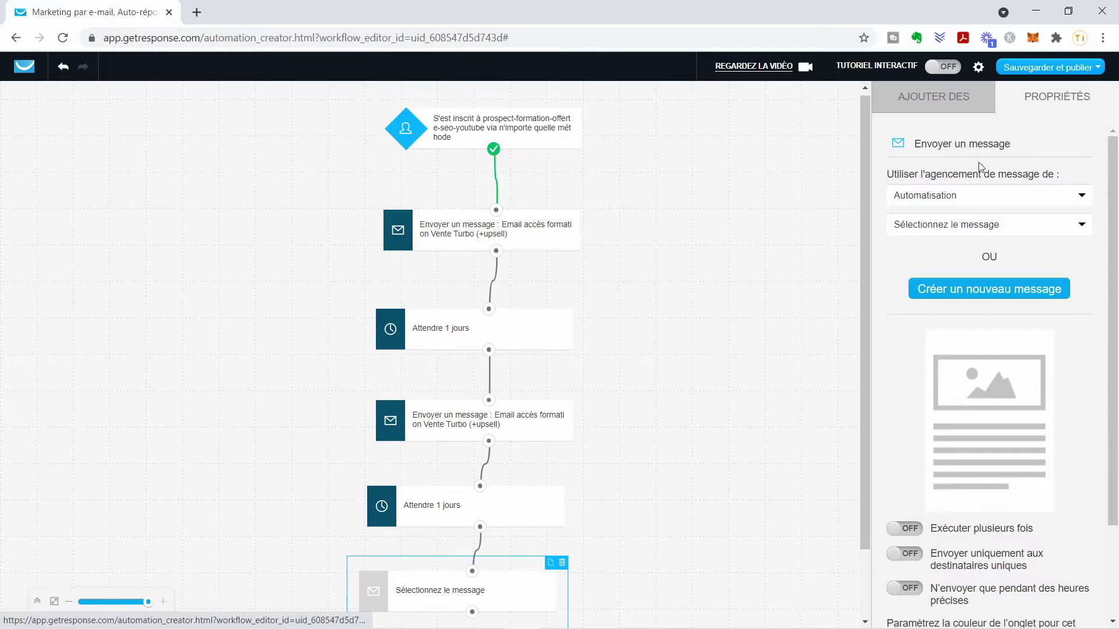
left_click(959, 224)
scroll(947, 280, "down", 5)
left_click(944, 283)
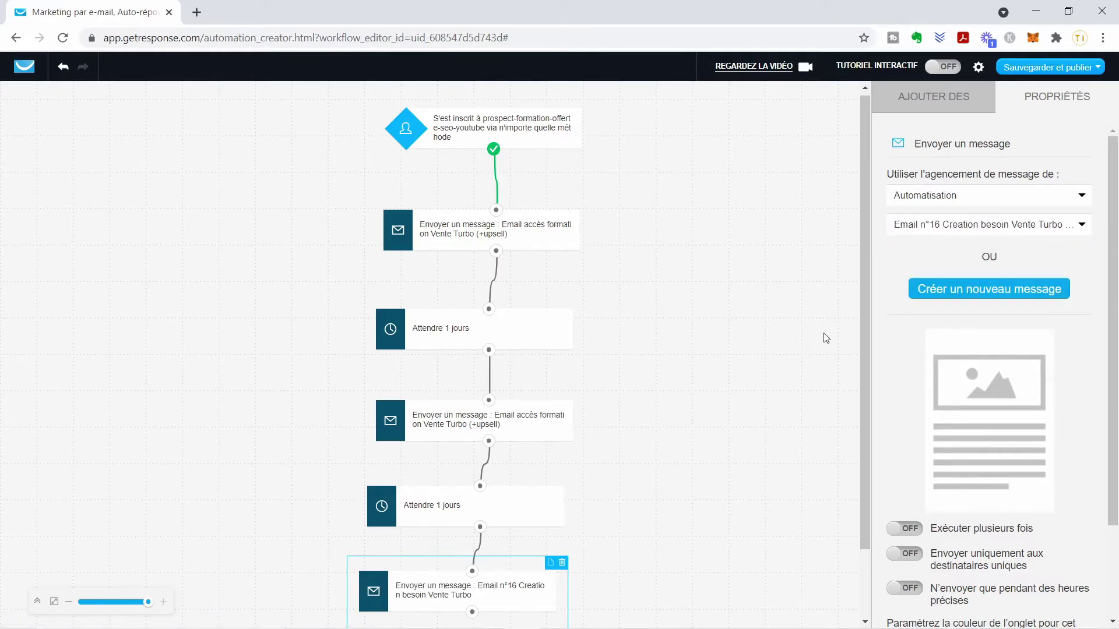
left_click(701, 425)
Add a "Lien cliqué ?" condition below the third message and connect the message to it.
scroll(962, 309, "down", 4)
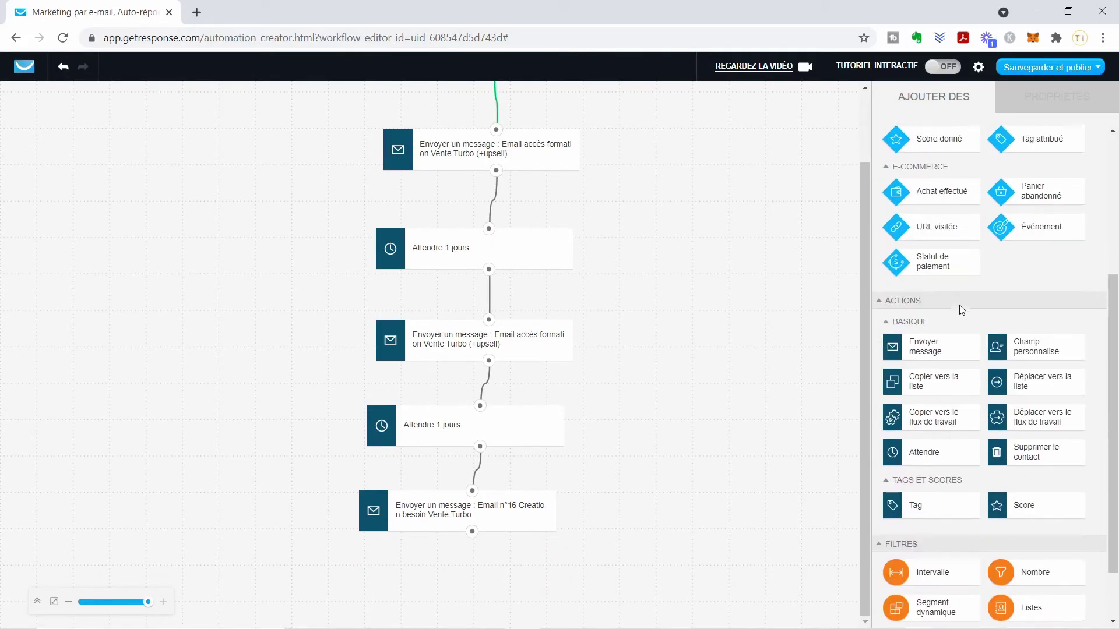
left_click(514, 505)
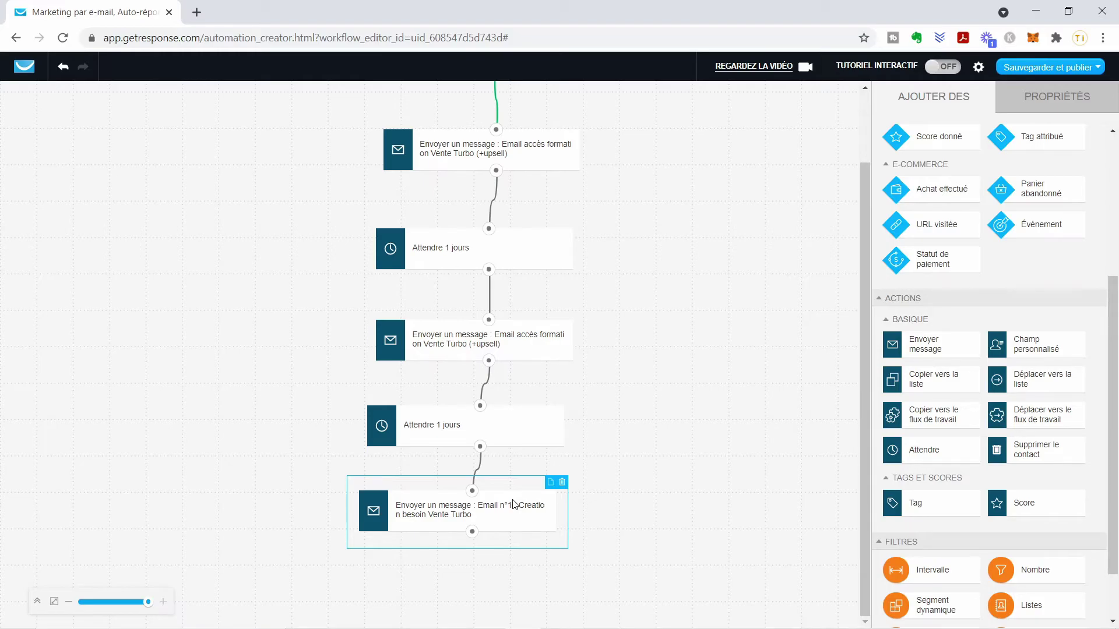
scroll(1019, 130, "up", 4)
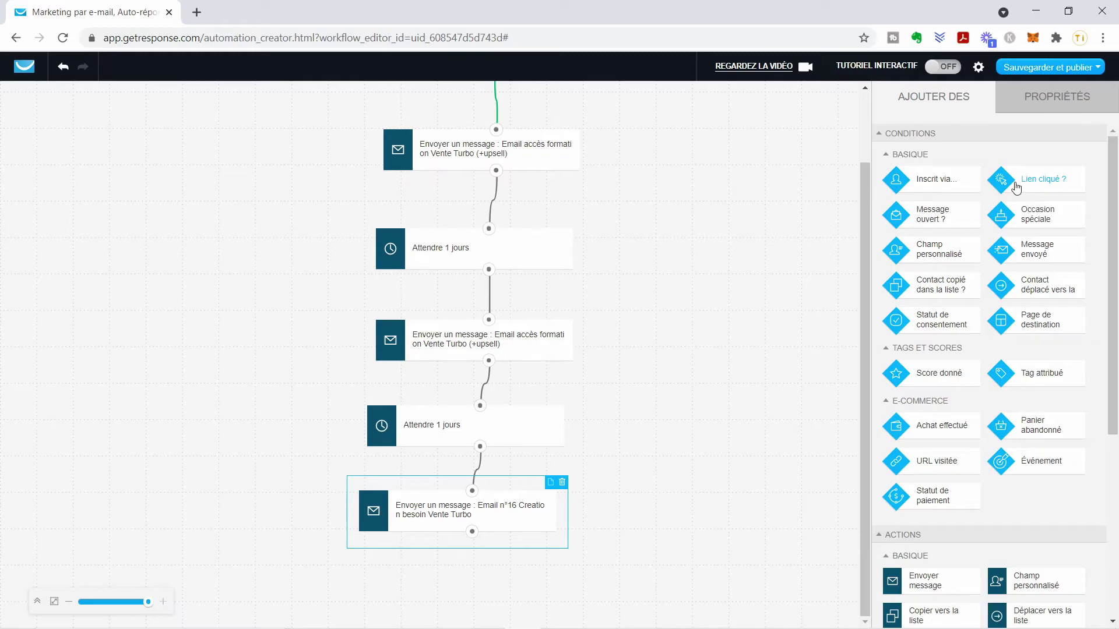
left_click_drag(1023, 190, 452, 581)
left_click_drag(472, 525, 457, 559)
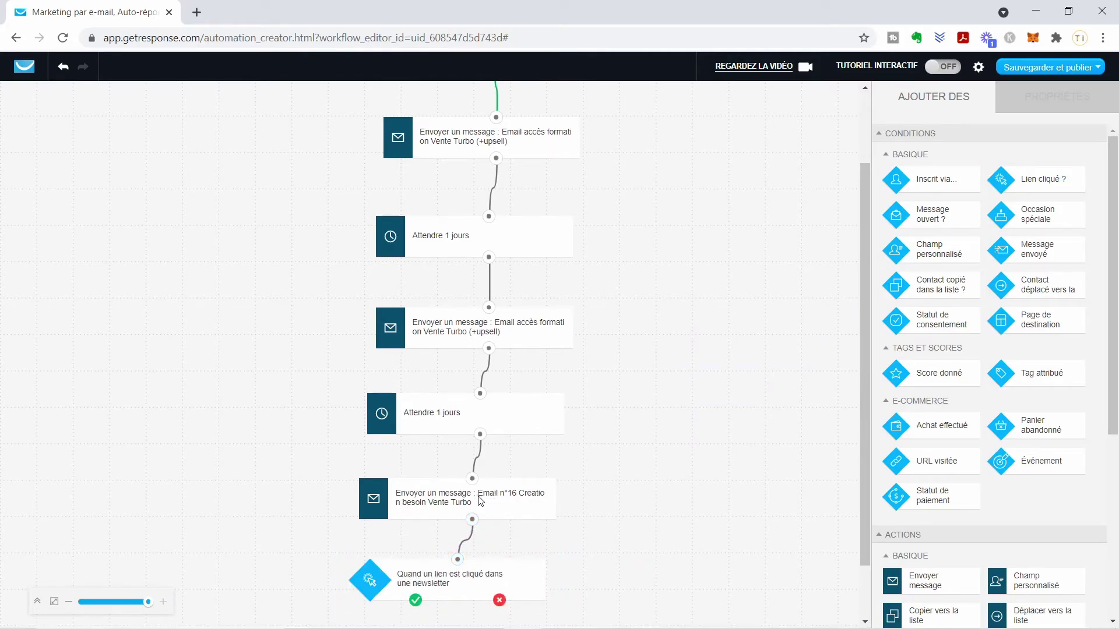